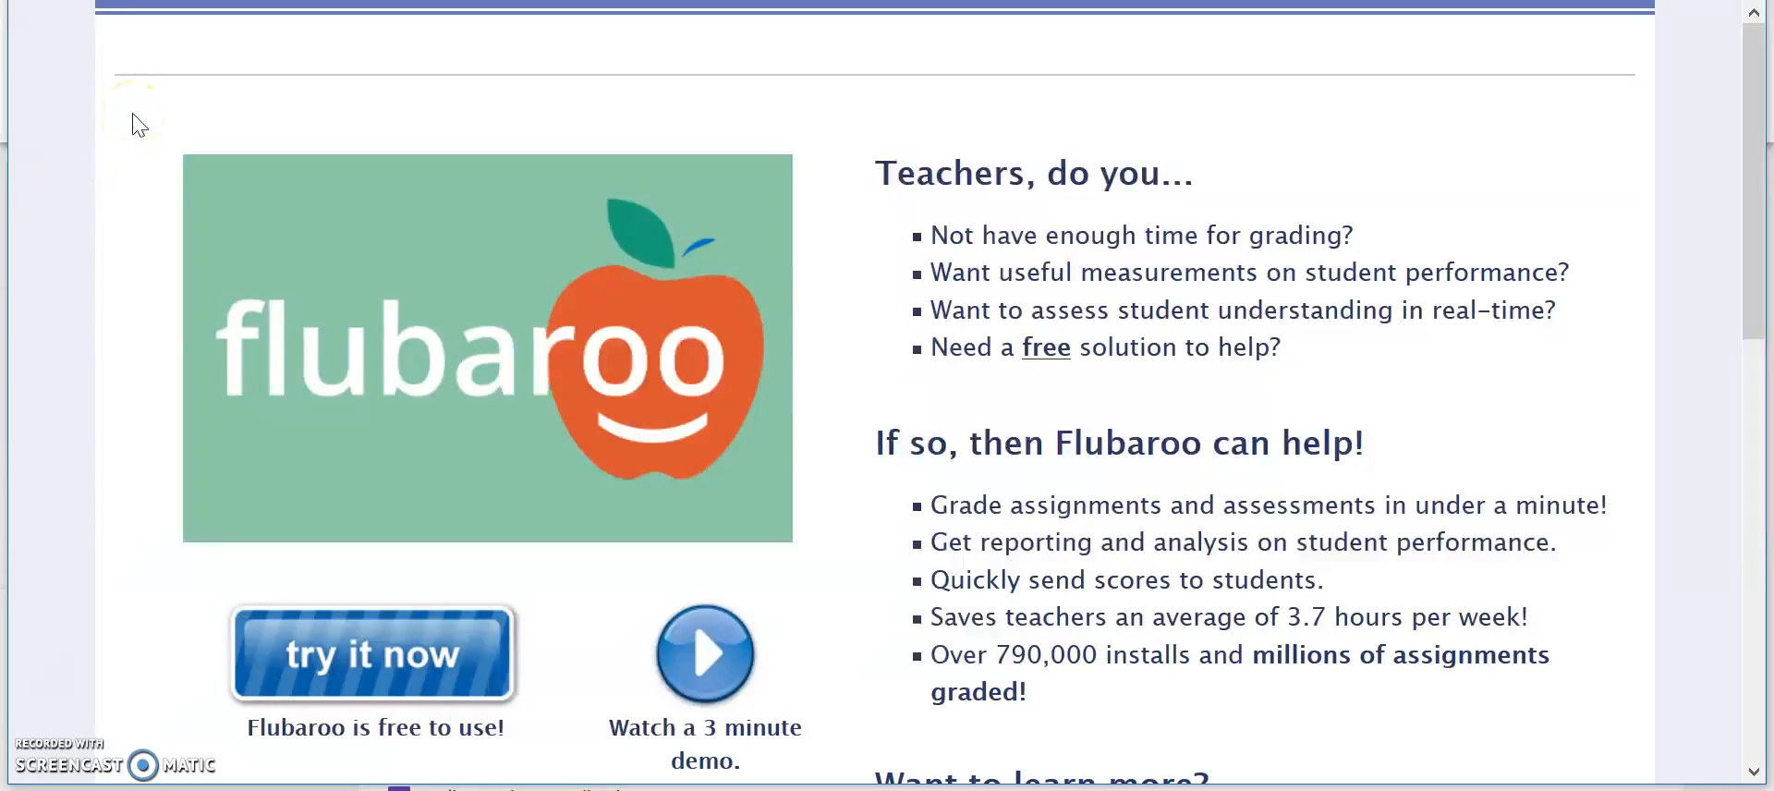
Review the questions in the Flubaroo Demo & How-to form from beginning to end.
{"action": "left_click_drag", "start_coordinate": [1754, 146], "coordinate": [1748, 69]}
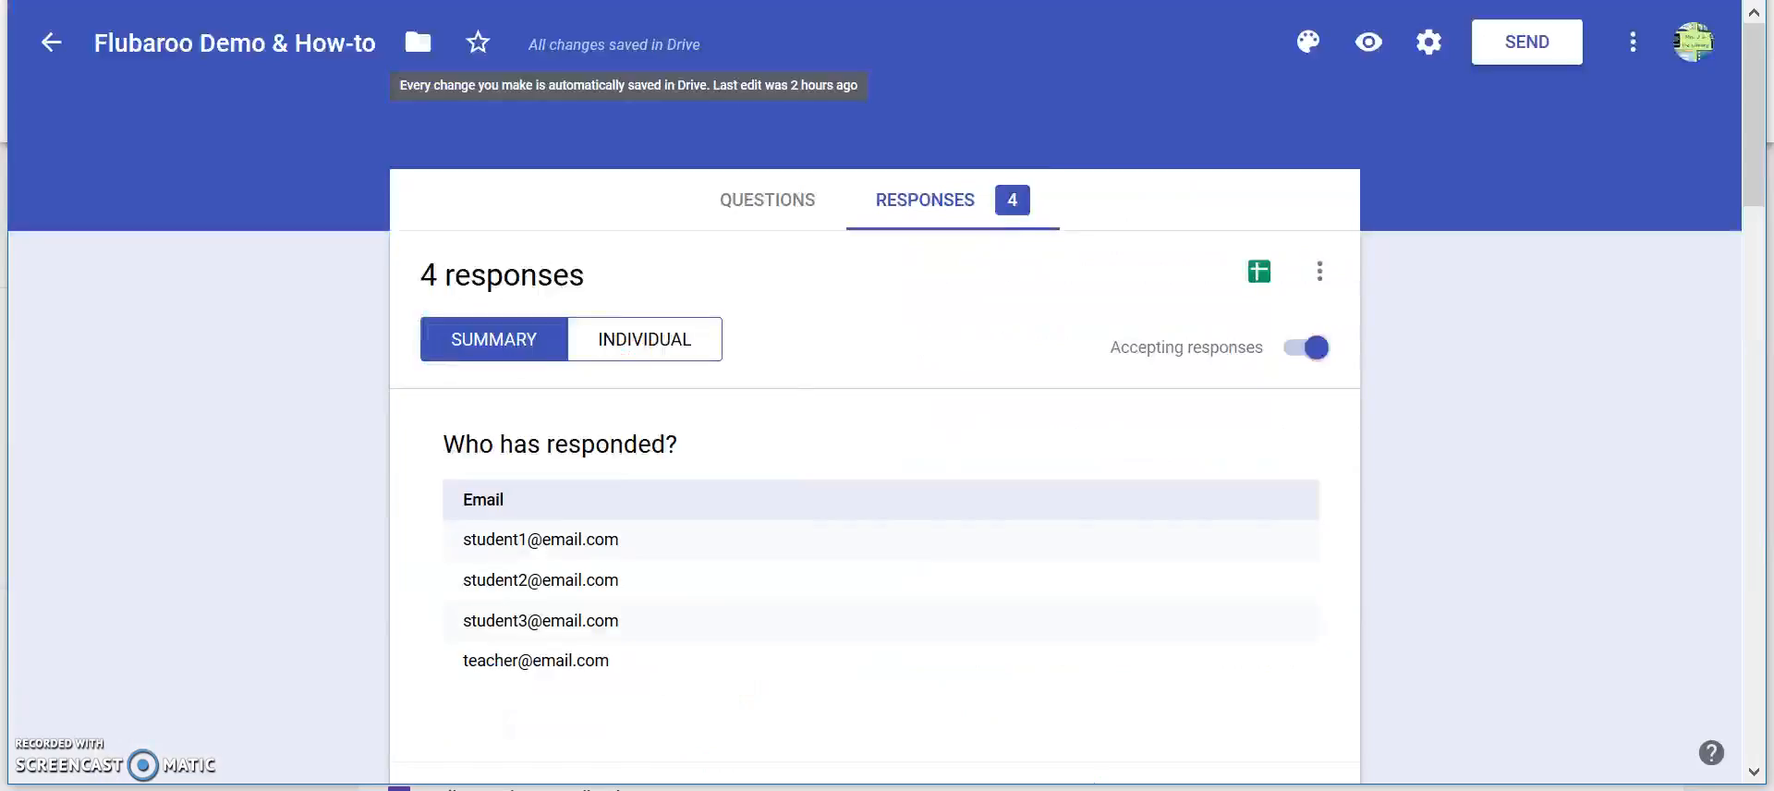
{"action": "left_click", "coordinate": [742, 202]}
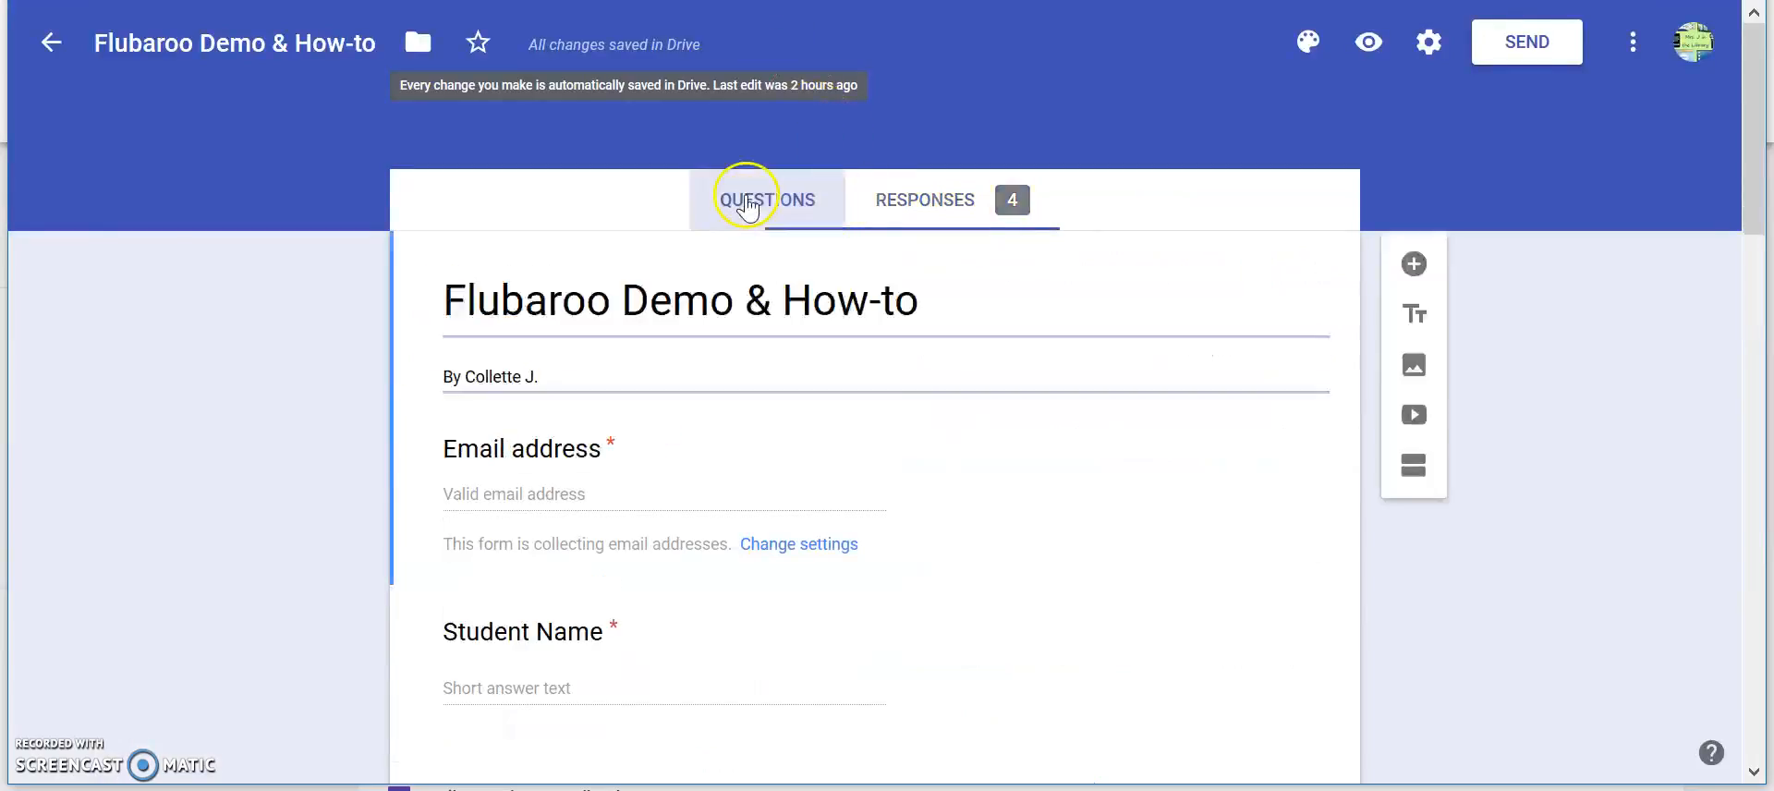
{"action": "left_click_drag", "start_coordinate": [1755, 165], "coordinate": [1746, 616]}
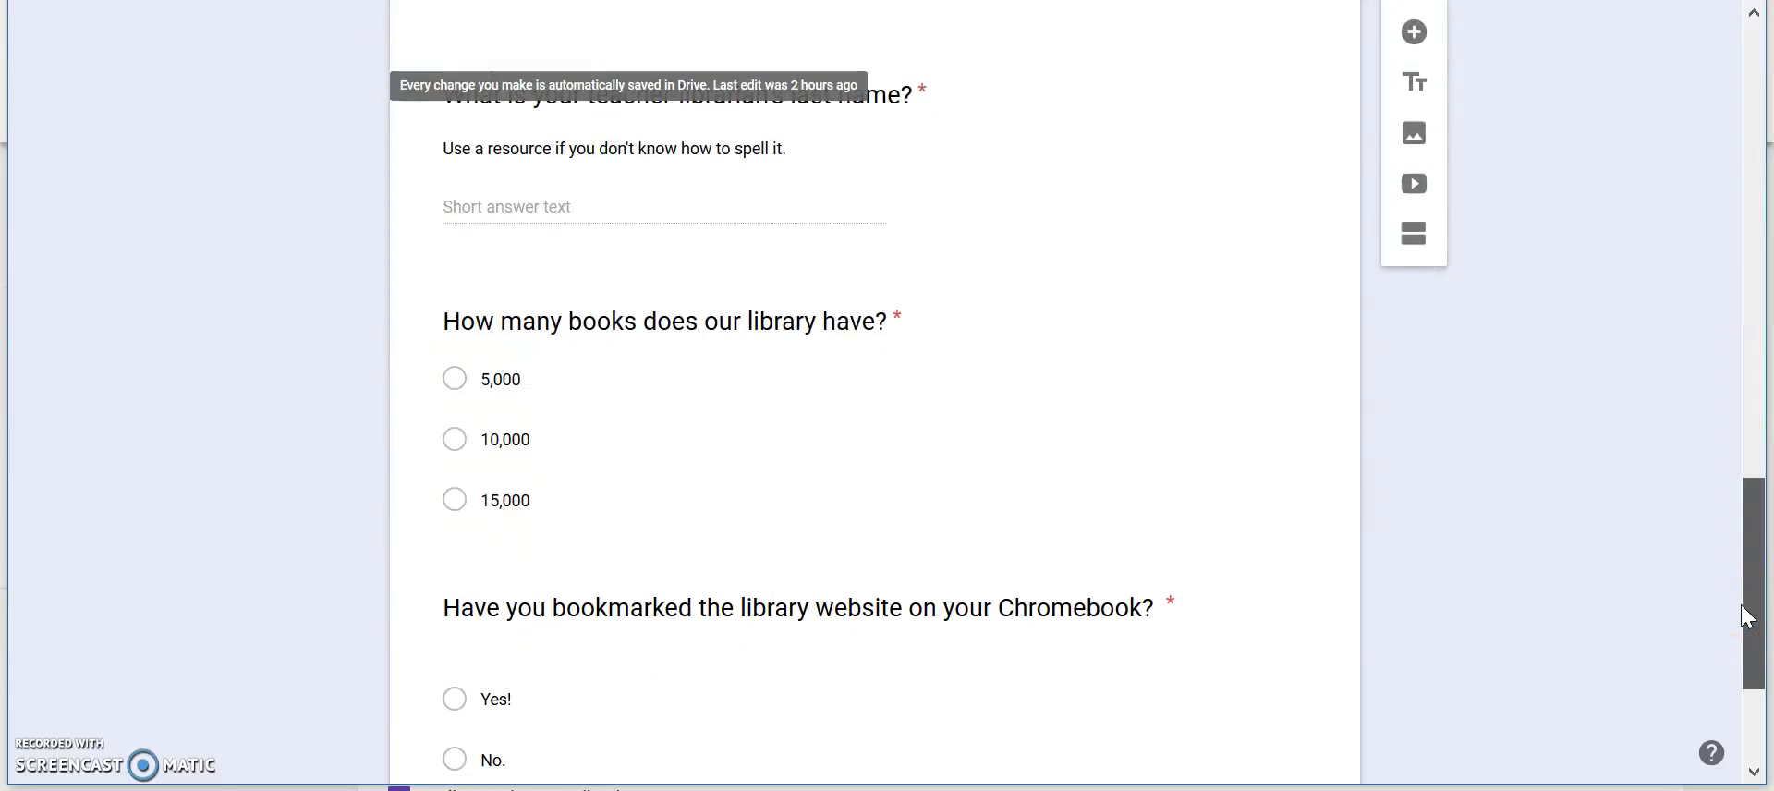
{"action": "left_click_drag", "start_coordinate": [1746, 616], "coordinate": [1764, 120]}
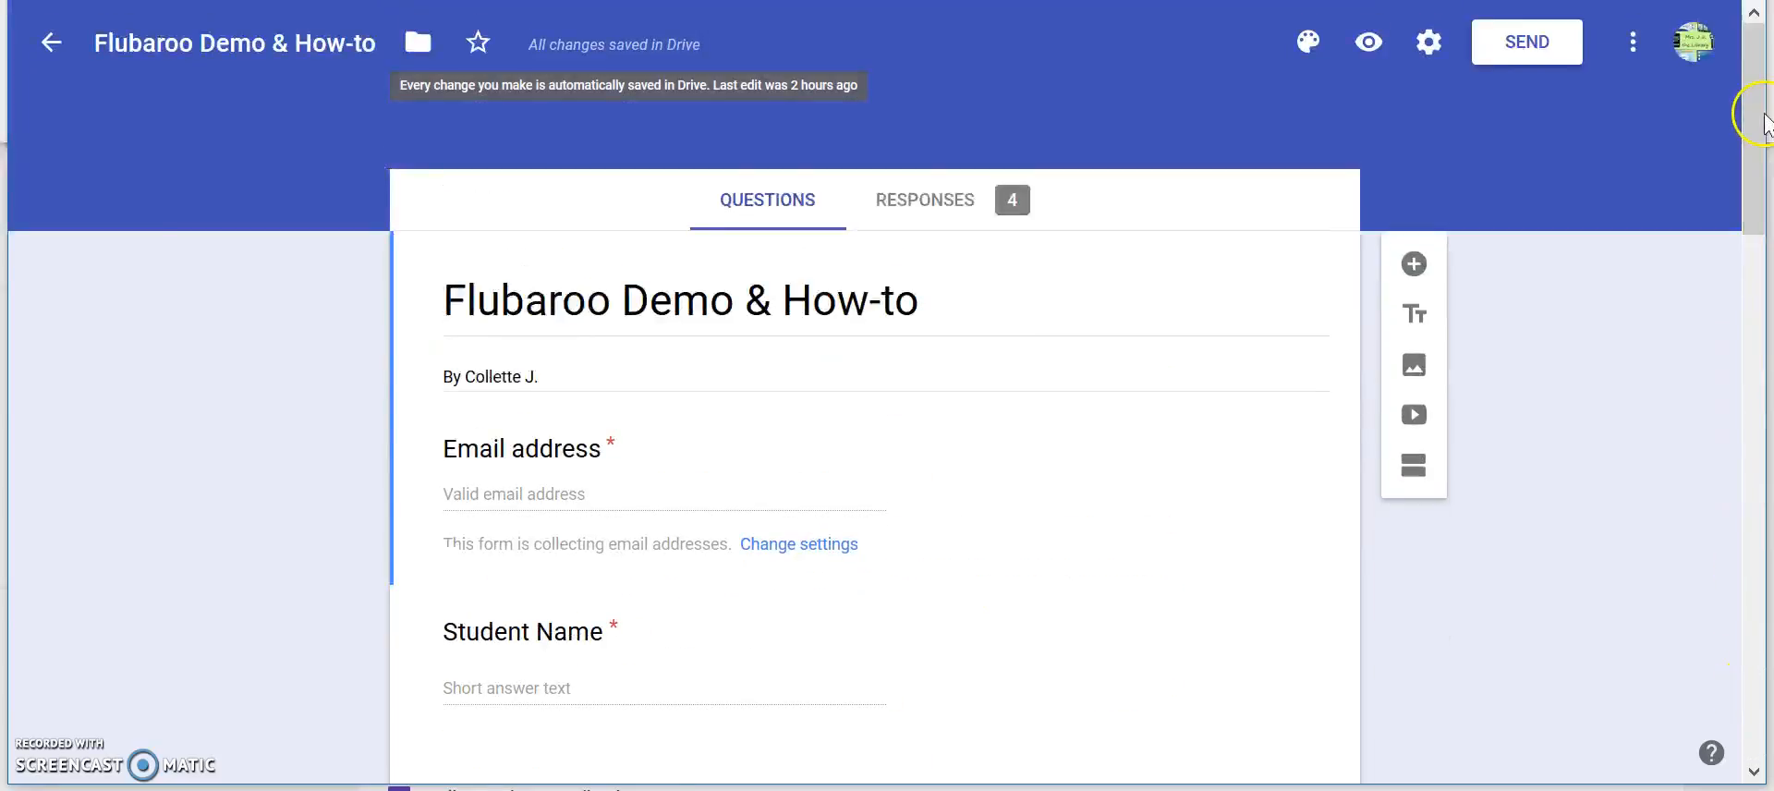
Open the form's responses and browse through the individual submissions.
{"action": "left_click", "coordinate": [924, 205]}
{"action": "left_click_drag", "start_coordinate": [1742, 139], "coordinate": [1754, 175]}
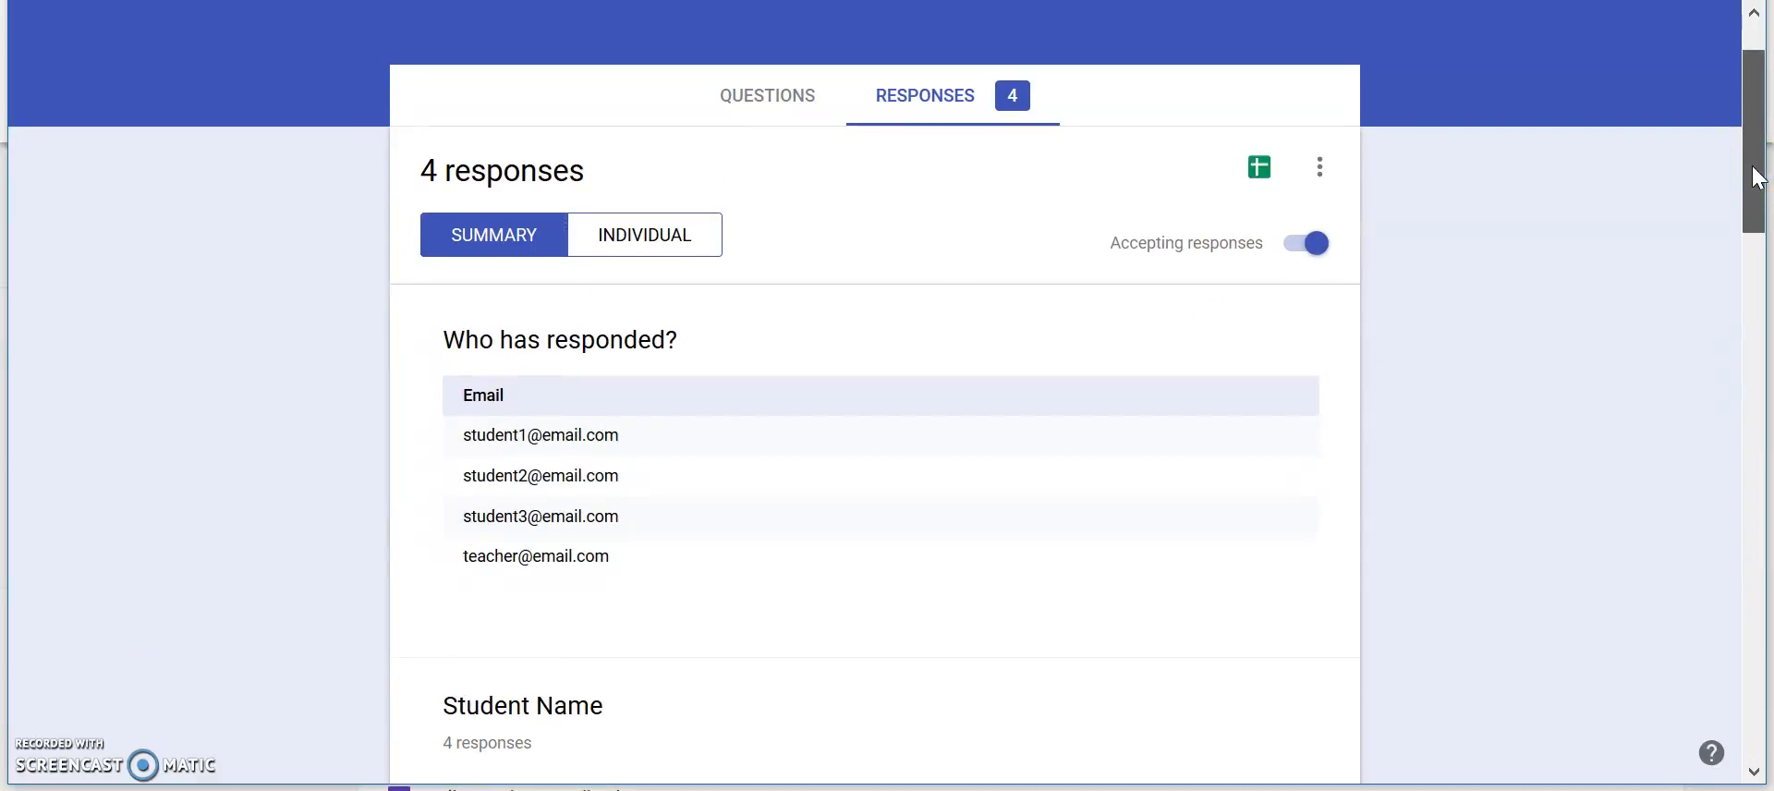
{"action": "left_click", "coordinate": [639, 239]}
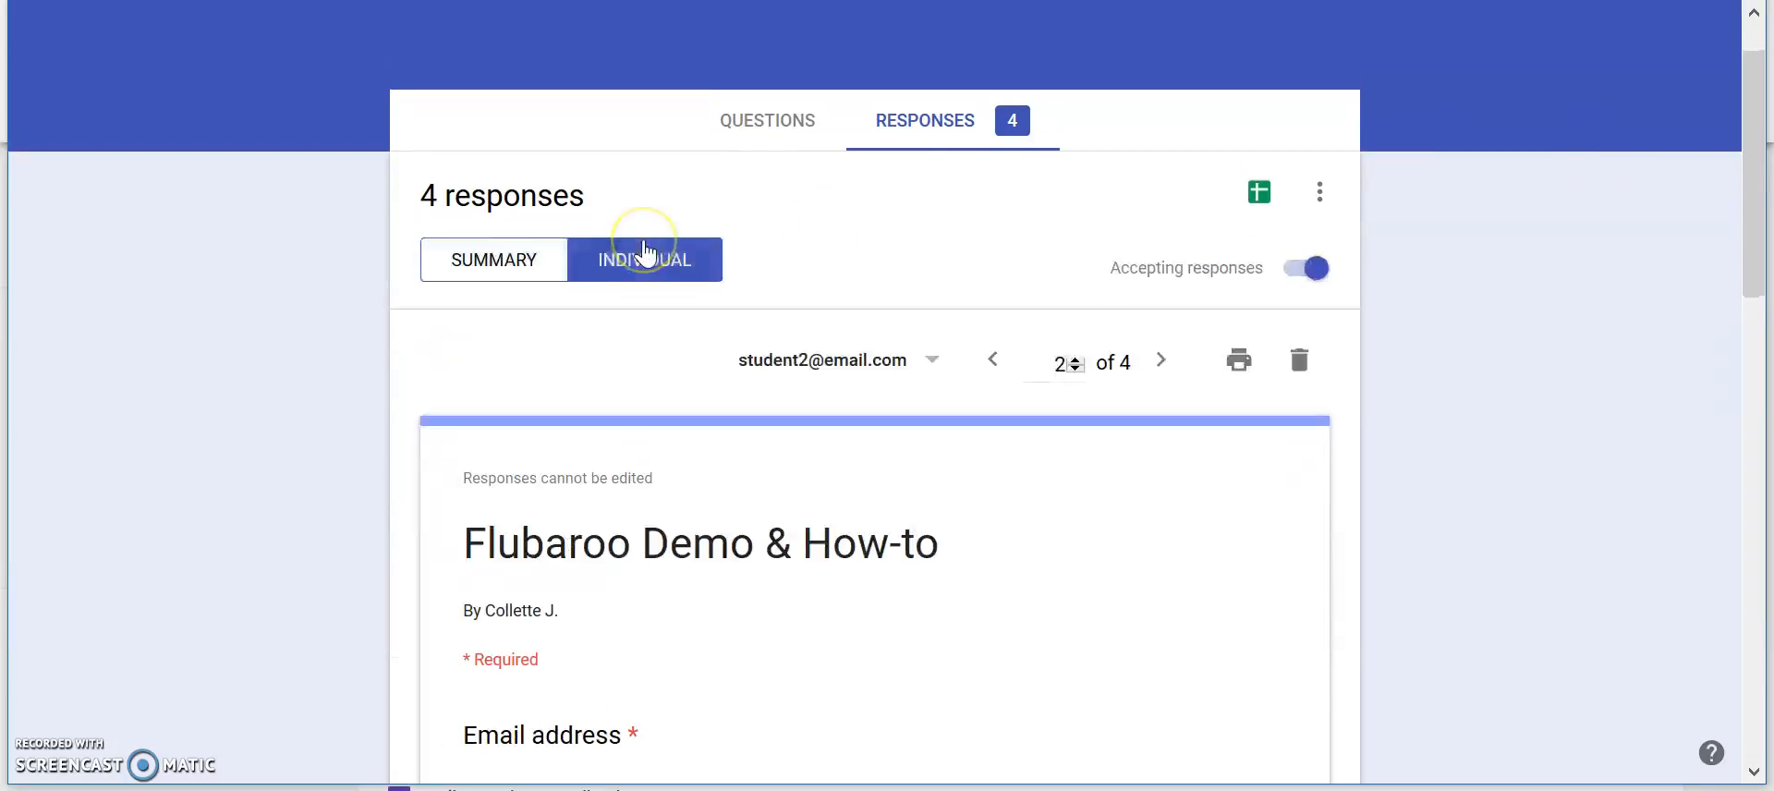
{"action": "left_click", "coordinate": [1161, 362]}
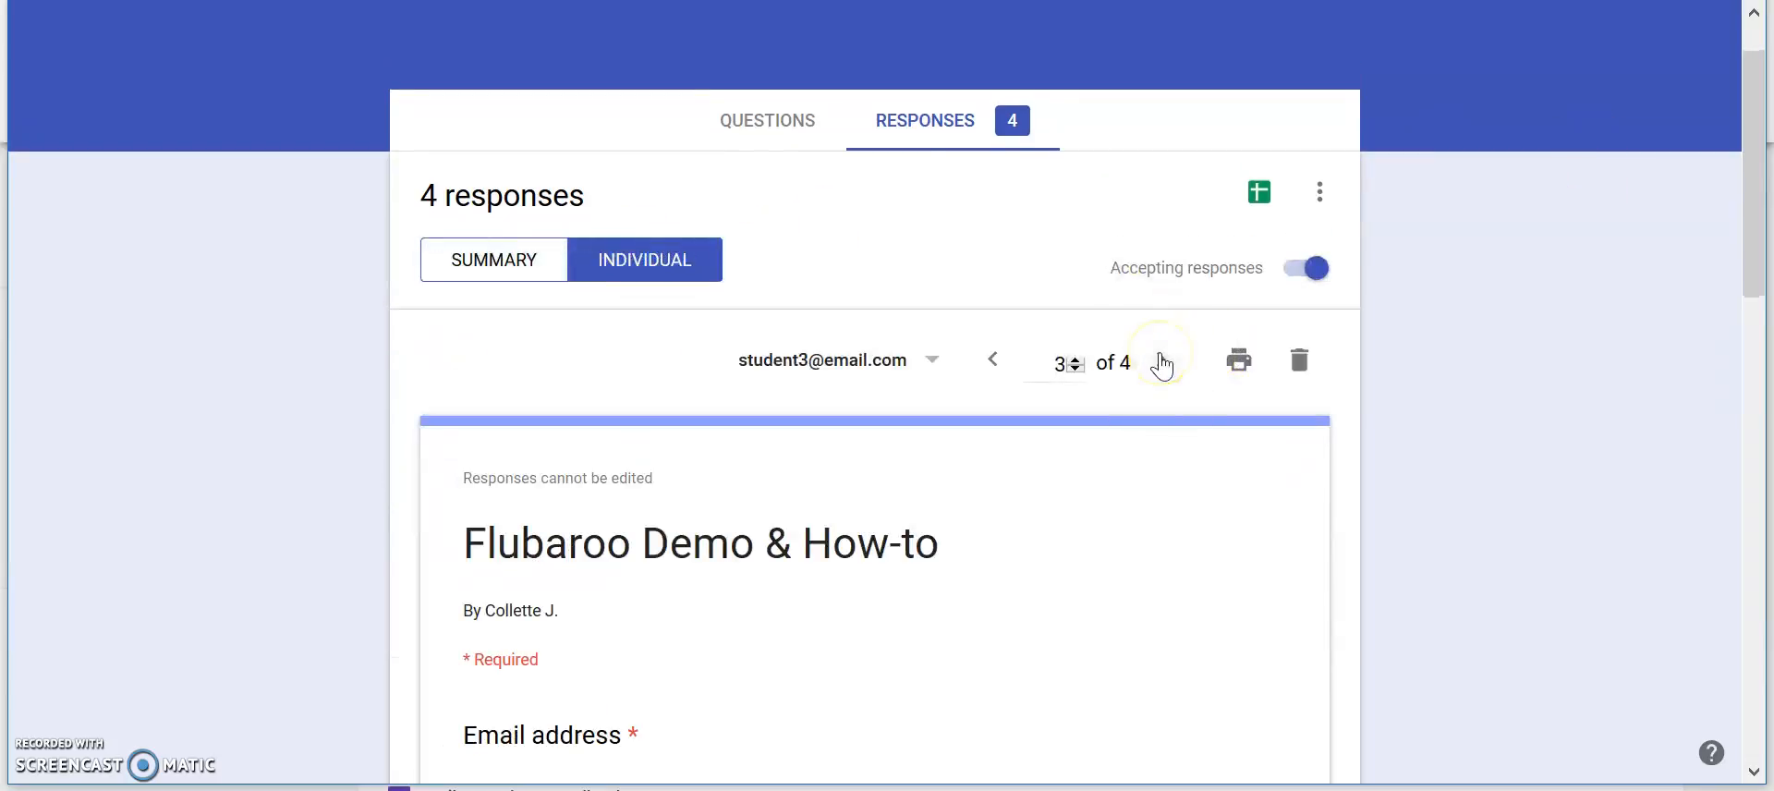
{"action": "left_click", "coordinate": [1161, 363]}
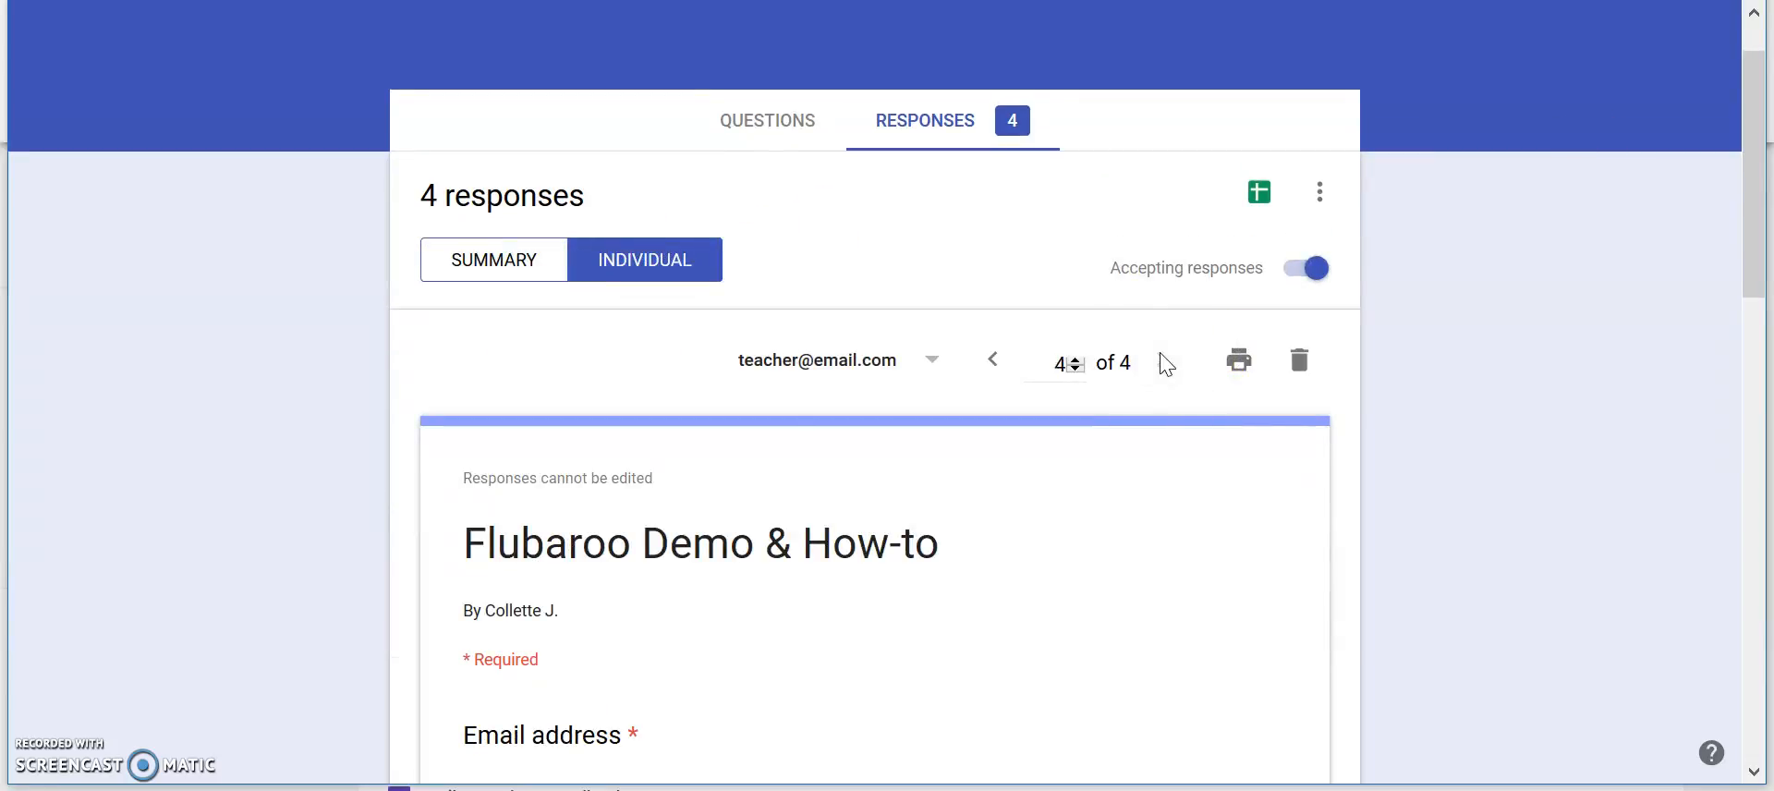
{"action": "left_click", "coordinate": [995, 367]}
Return to the response summary and send the form responses to a new spreadsheet.
{"action": "left_click", "coordinate": [453, 263]}
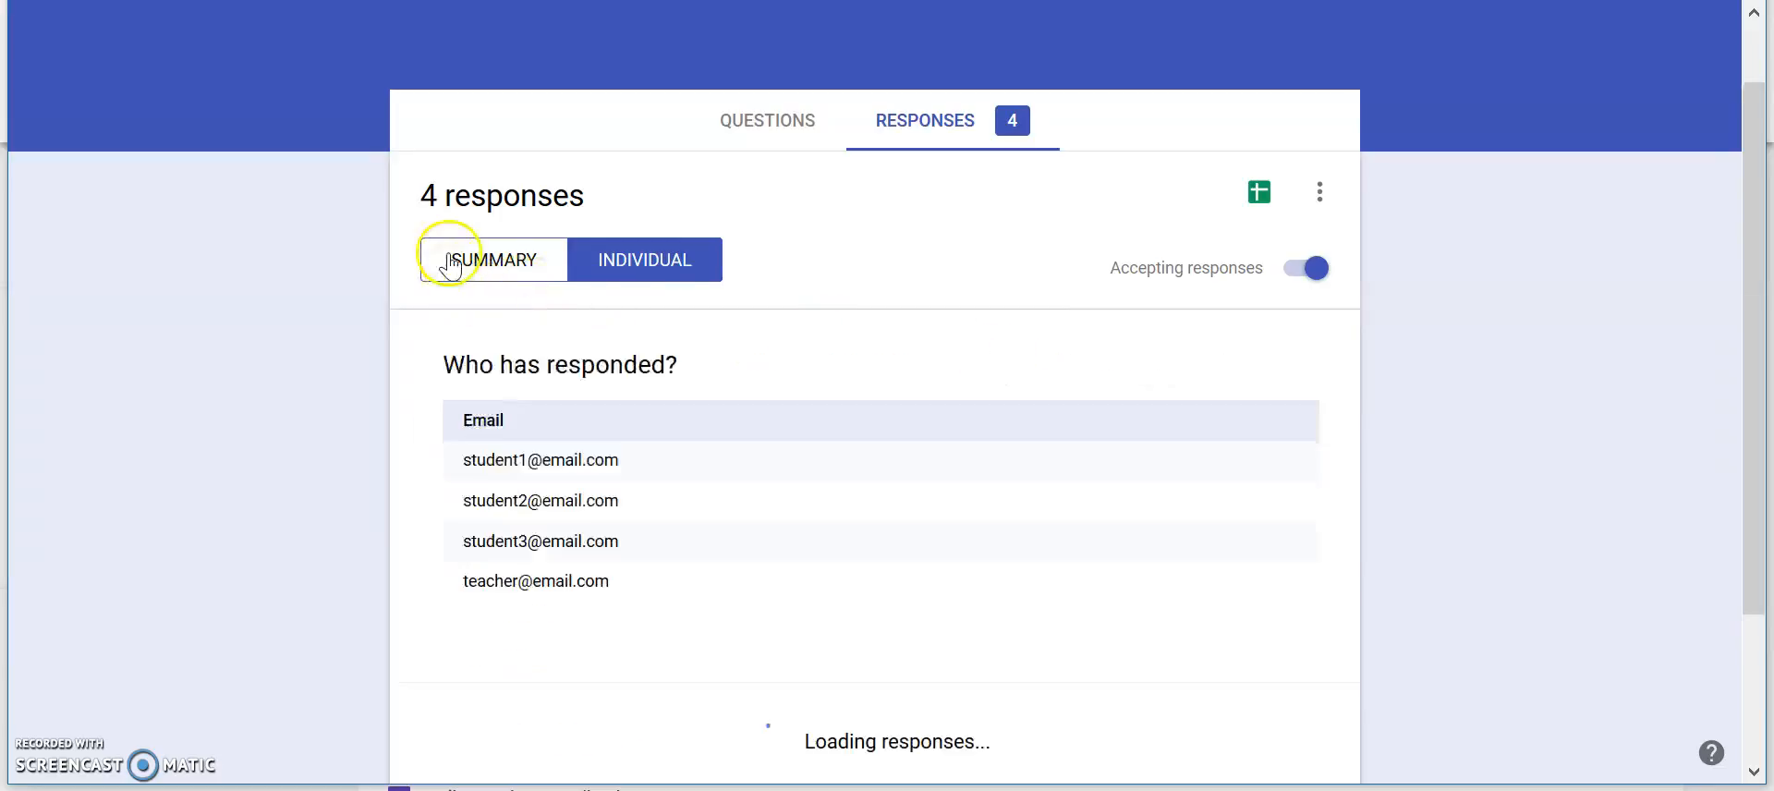
{"action": "left_click", "coordinate": [1260, 210]}
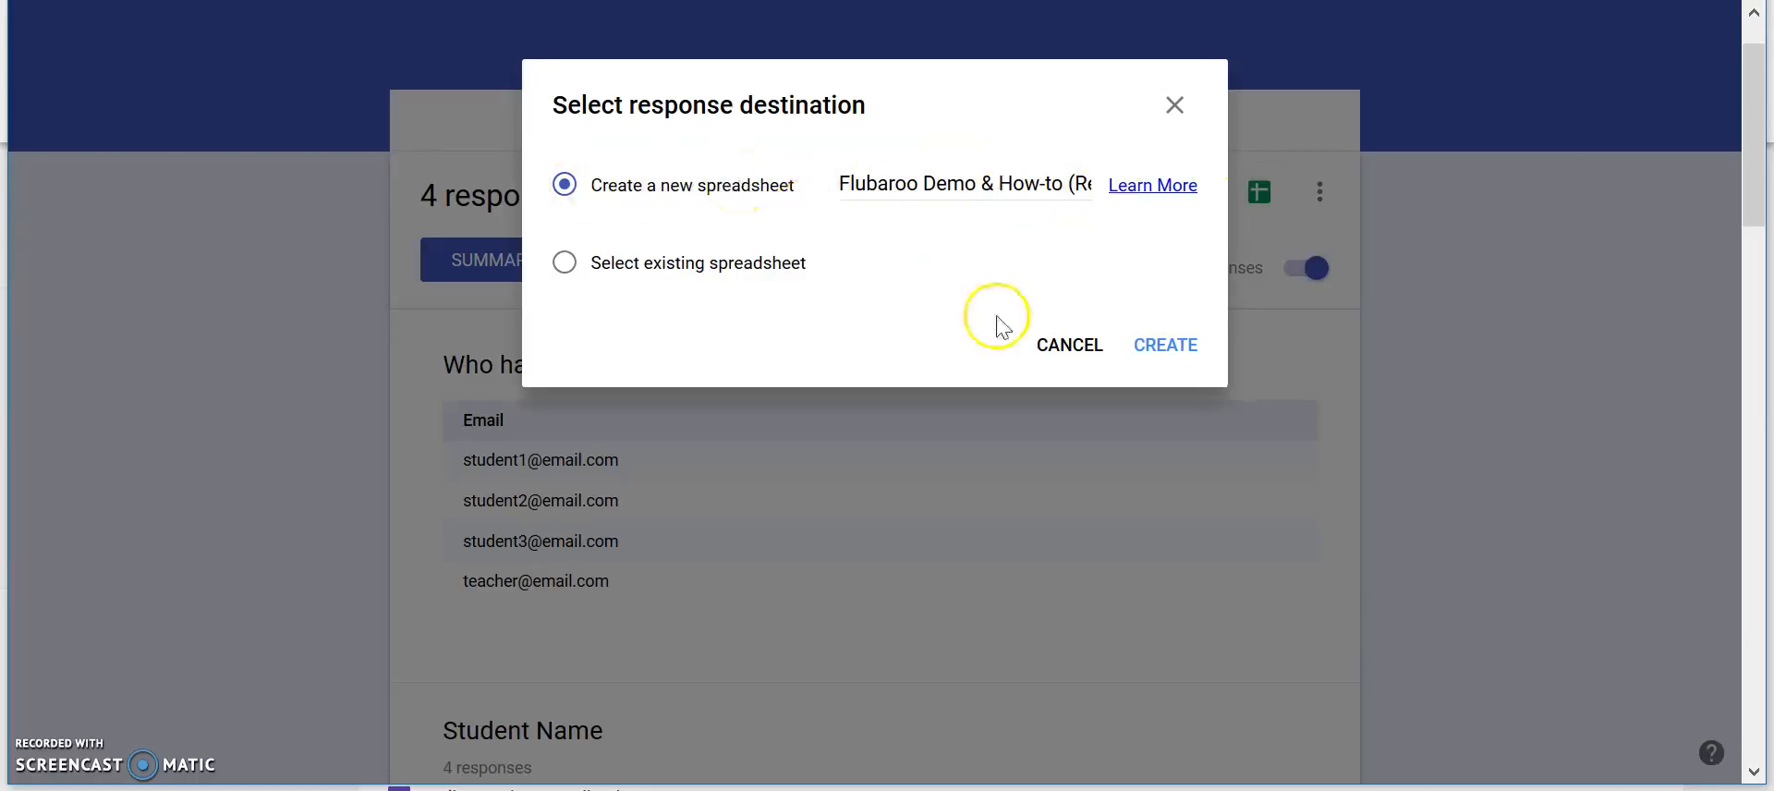
{"action": "left_click", "coordinate": [1171, 347]}
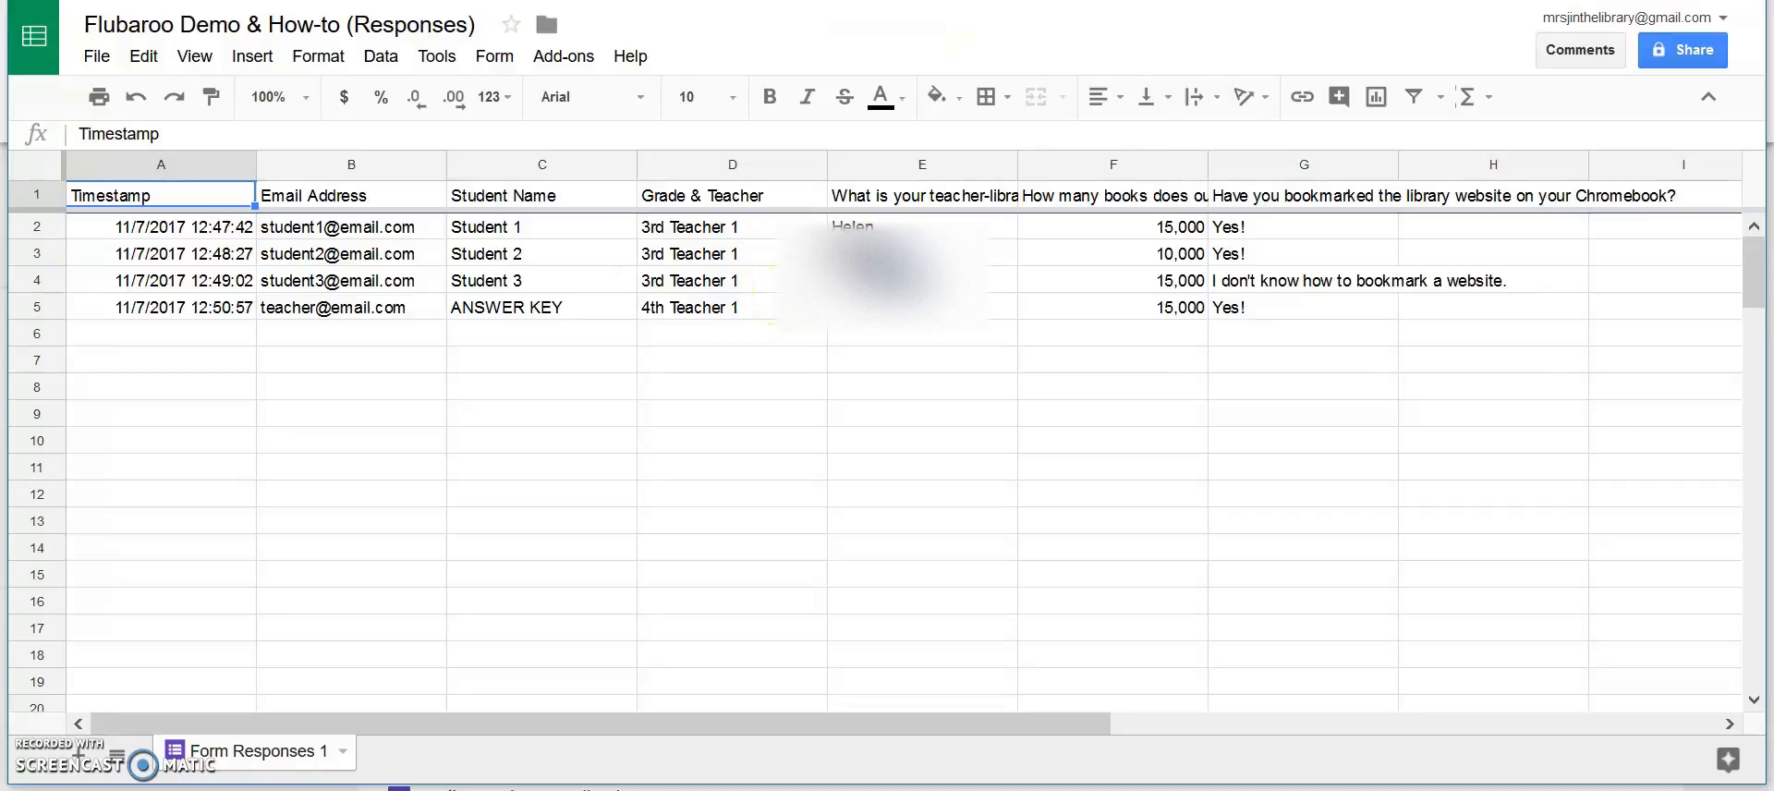
Enable the Flubaroo add-on in the responses sheet and dismiss its notification and update notice.
{"action": "left_click", "coordinate": [554, 57]}
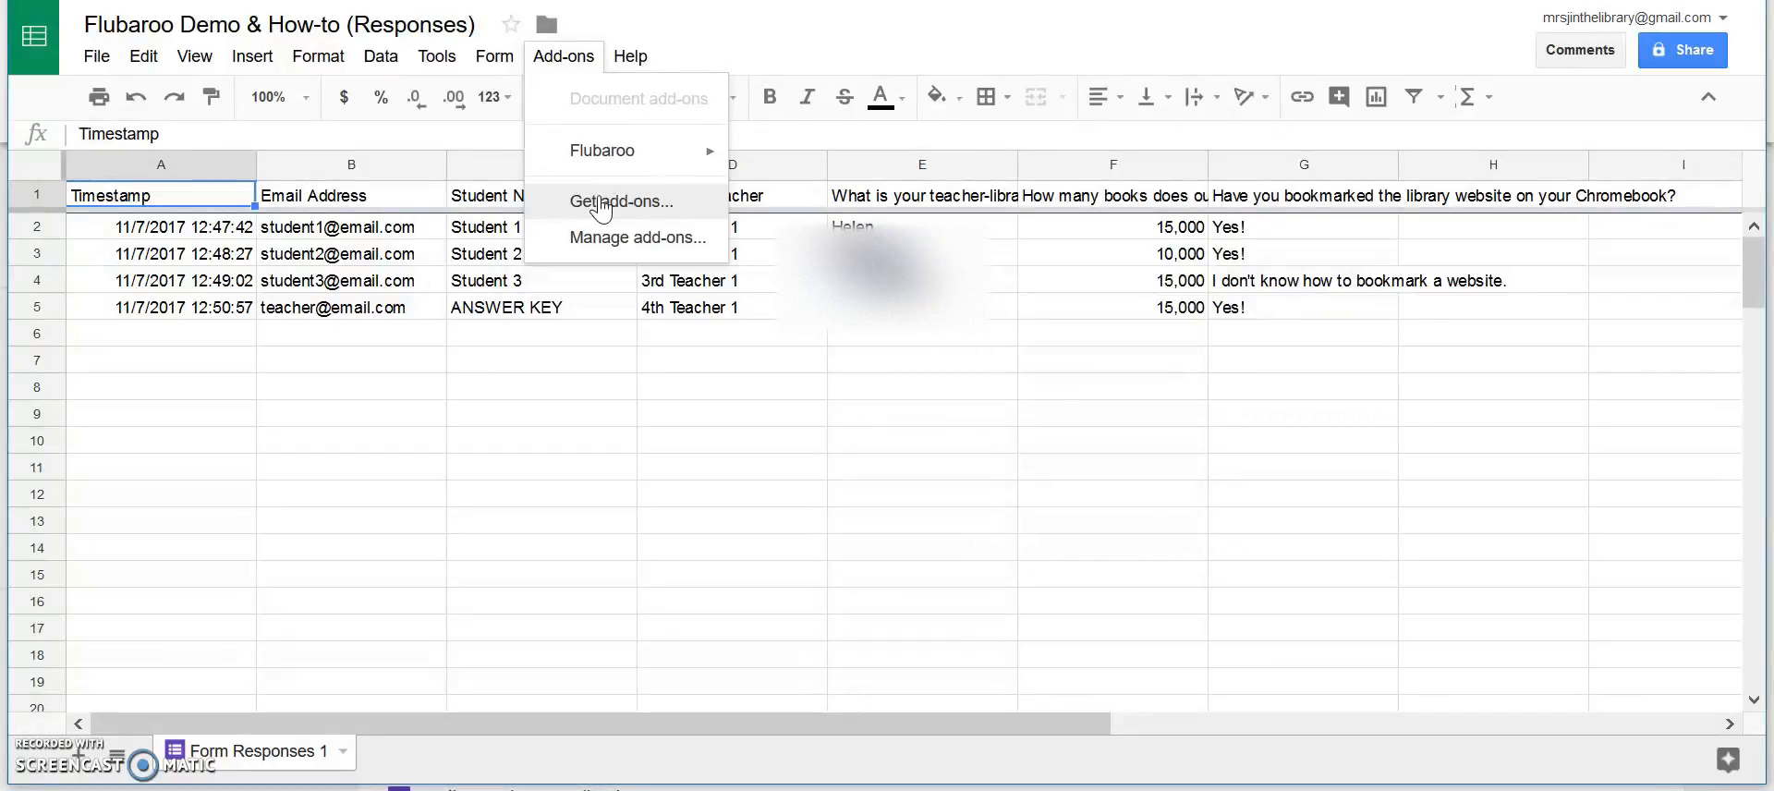
{"action": "left_click", "coordinate": [612, 163]}
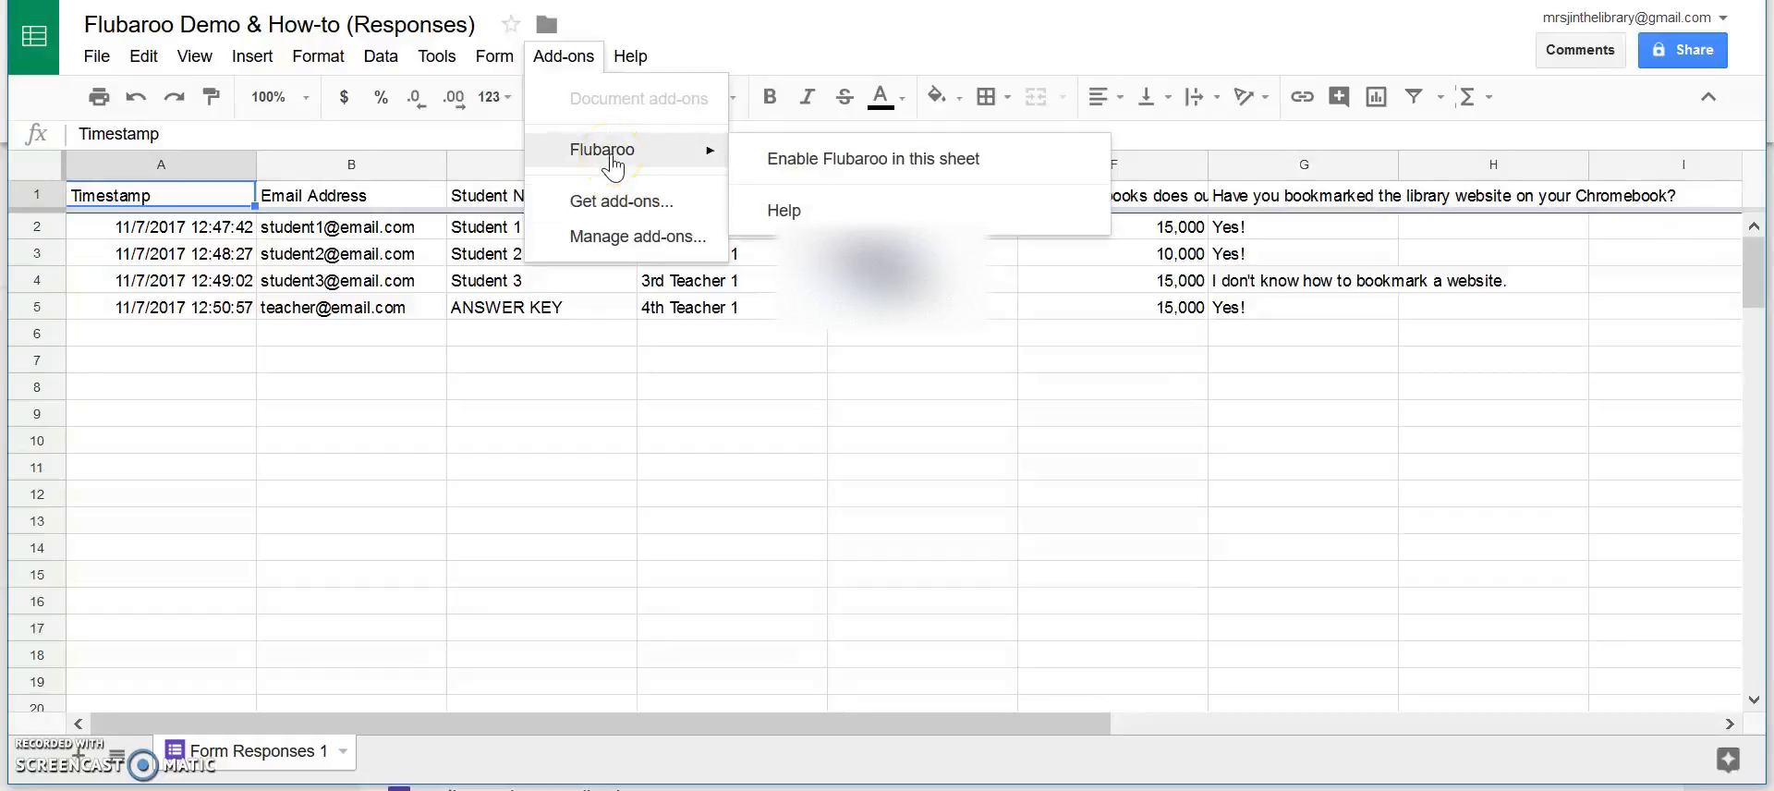
{"action": "left_click", "coordinate": [819, 175]}
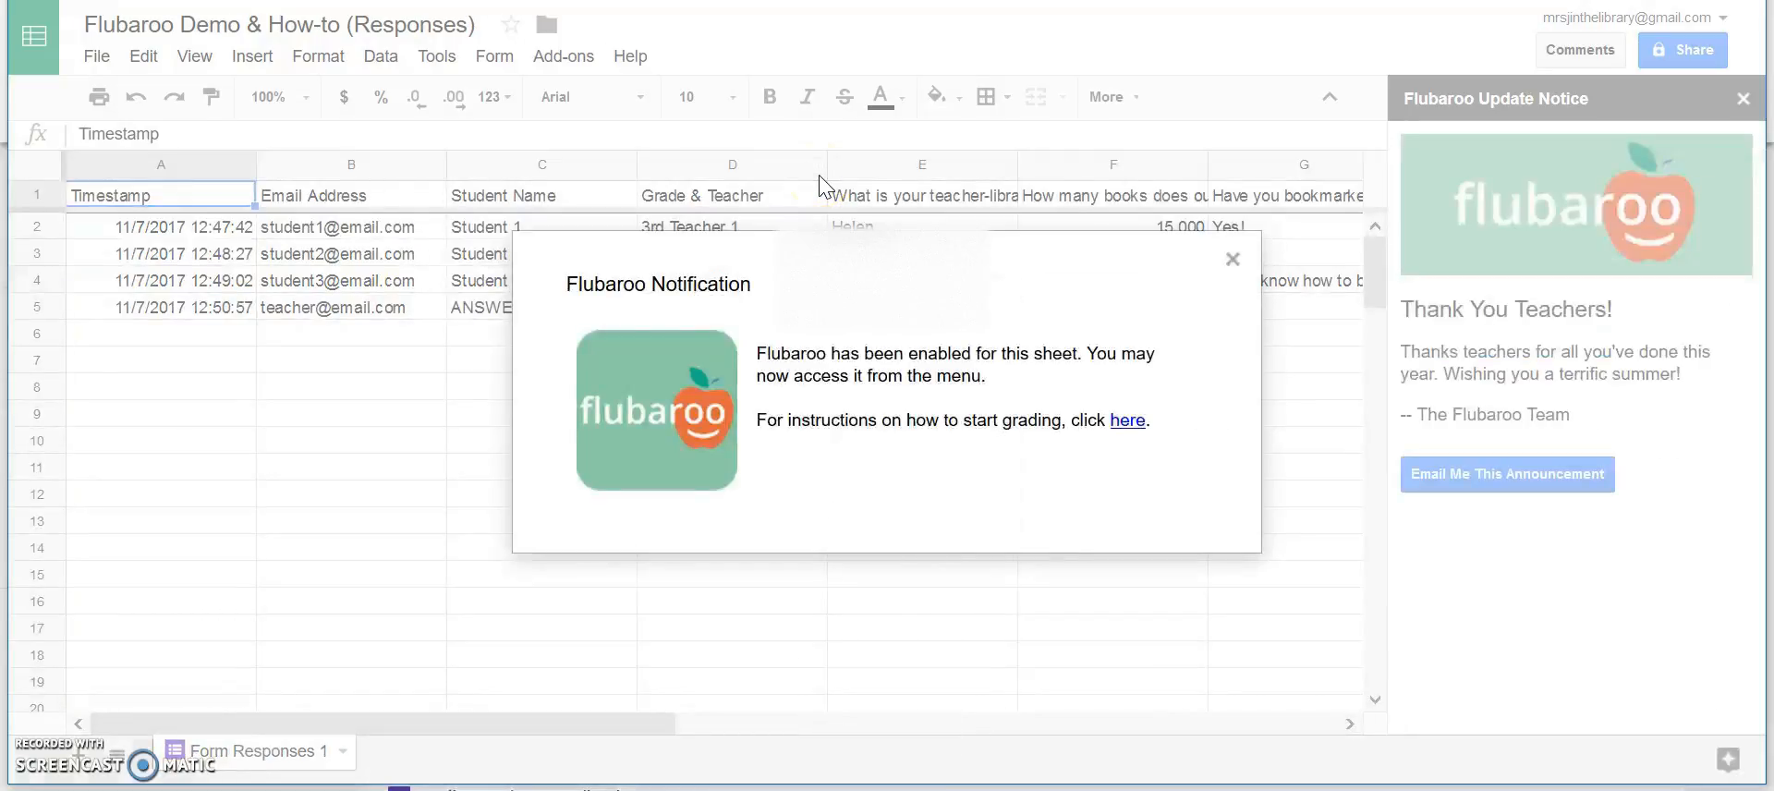
{"action": "left_click", "coordinate": [1232, 263]}
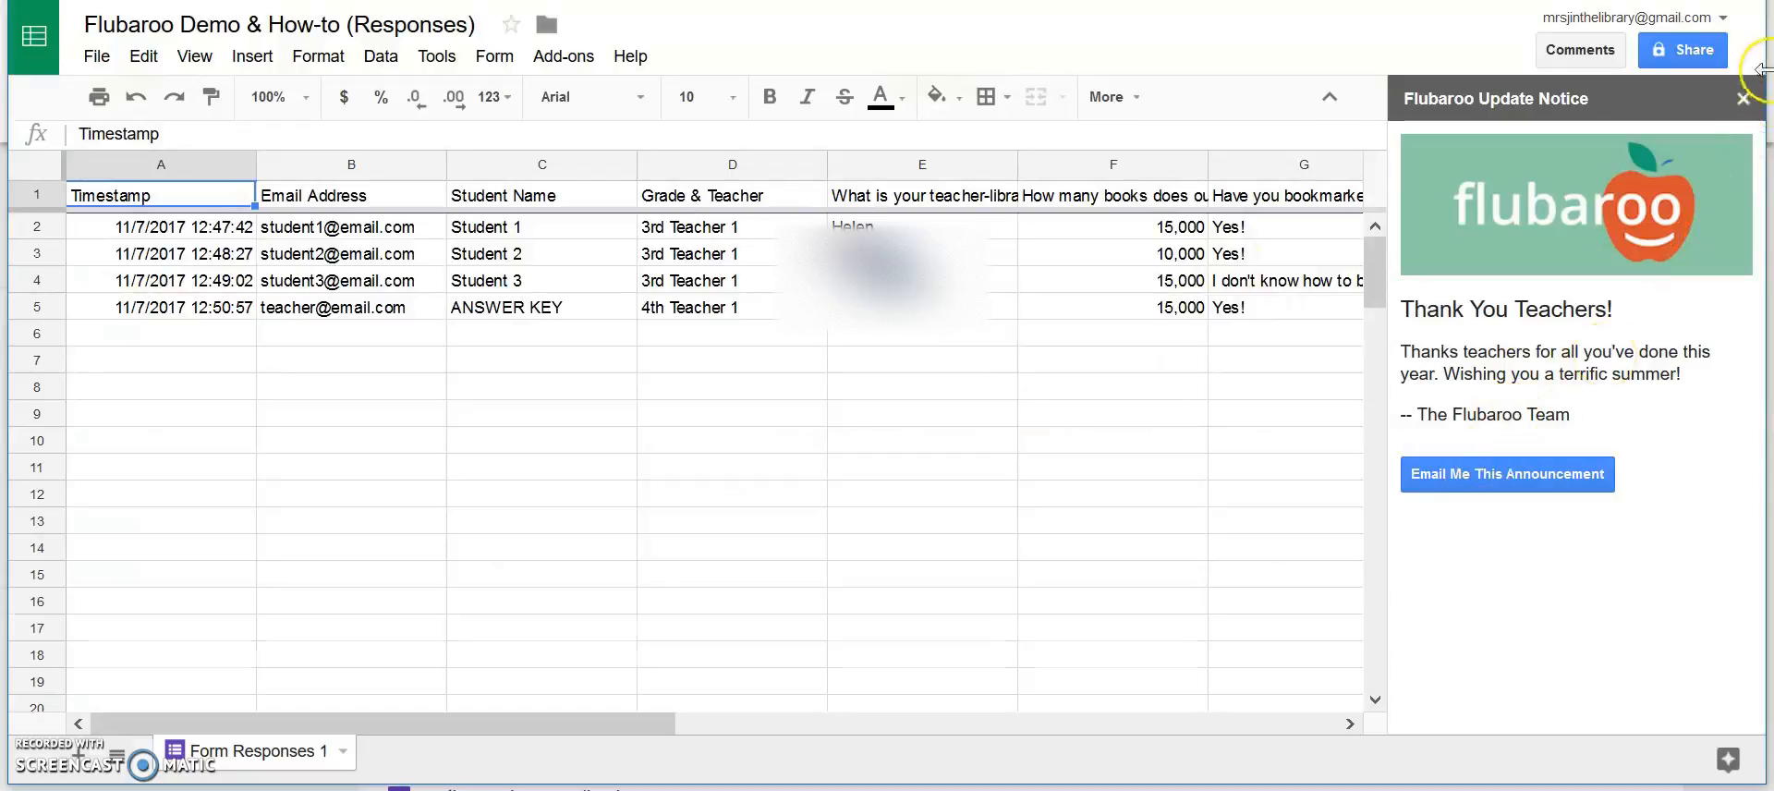
{"action": "left_click", "coordinate": [1742, 98]}
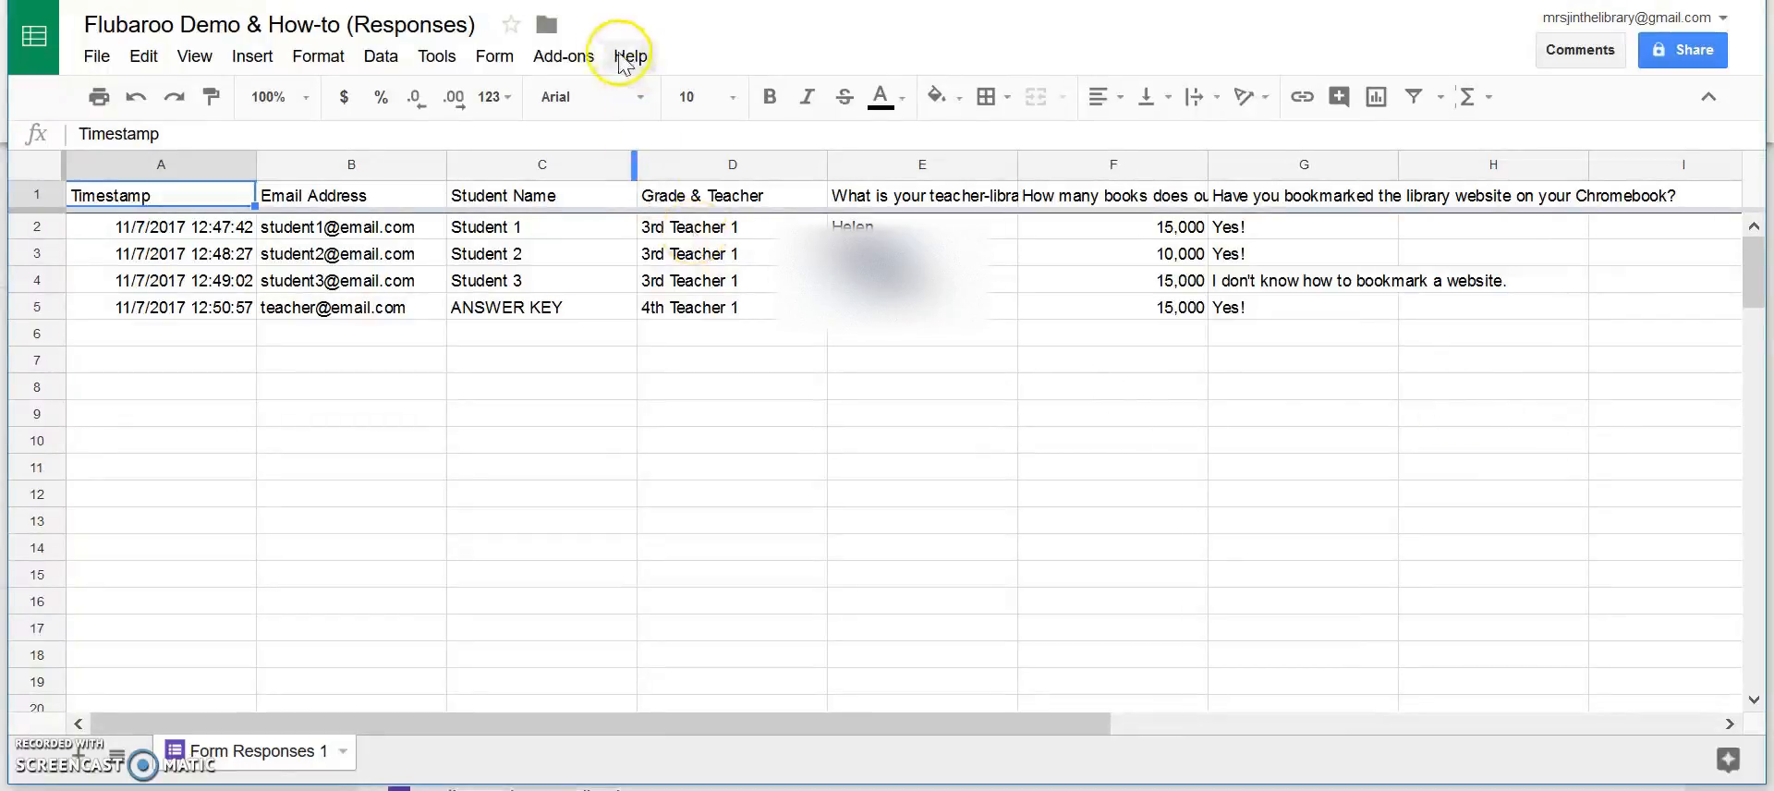
Start grading the assignment with Flubaroo and accept the suggested grading options, keeping 1 point for each normally graded question.
{"action": "left_click", "coordinate": [566, 55]}
{"action": "mouse_move", "coordinate": [628, 150]}
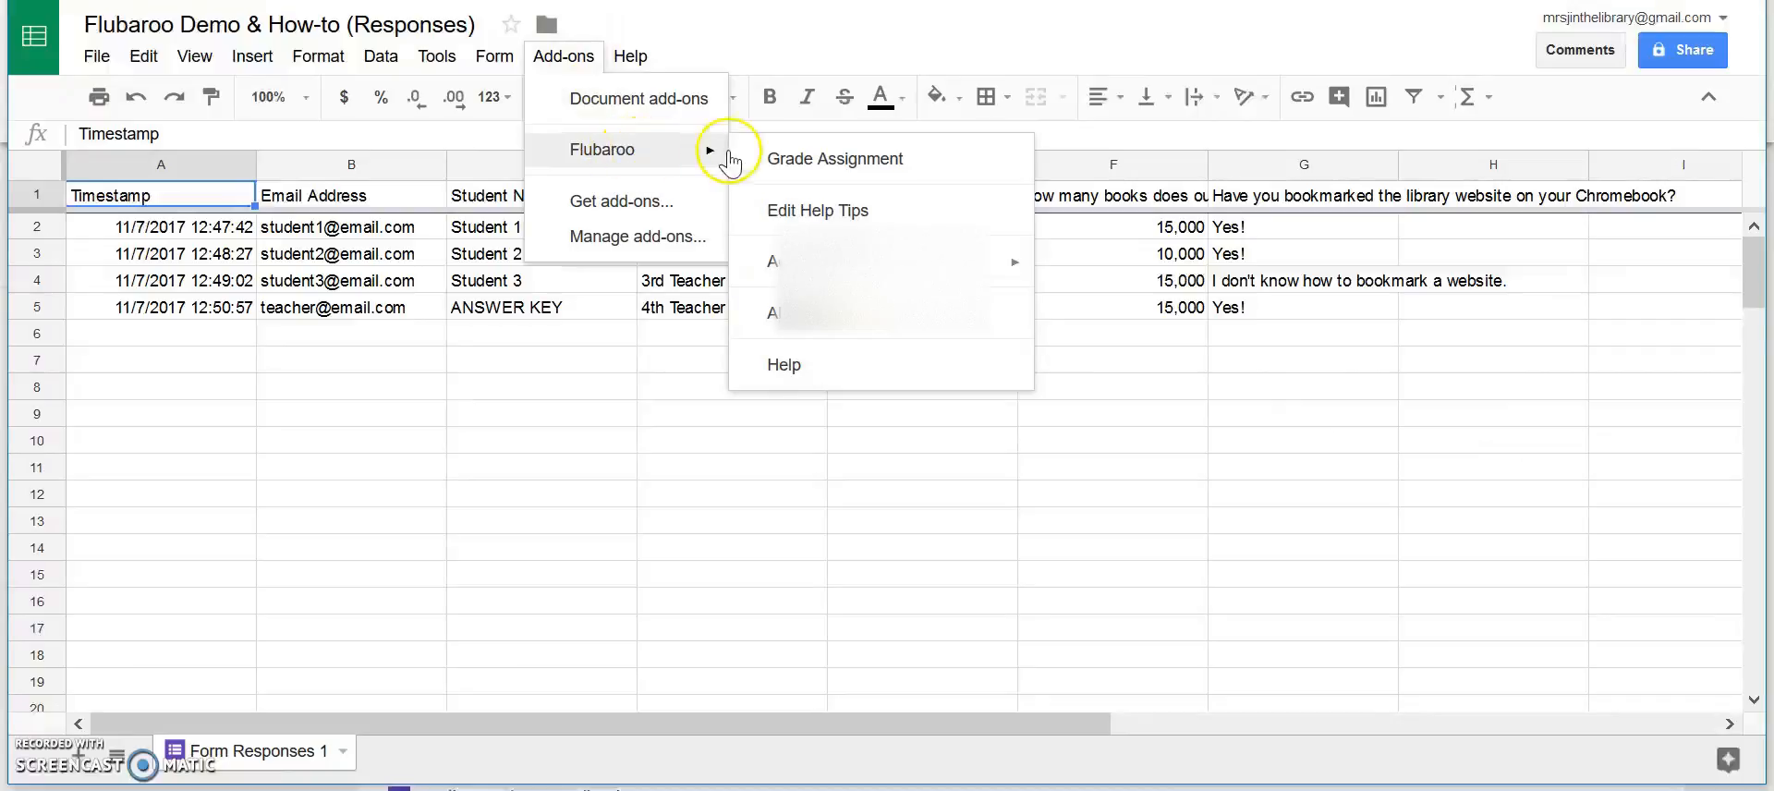
{"action": "left_click", "coordinate": [813, 159]}
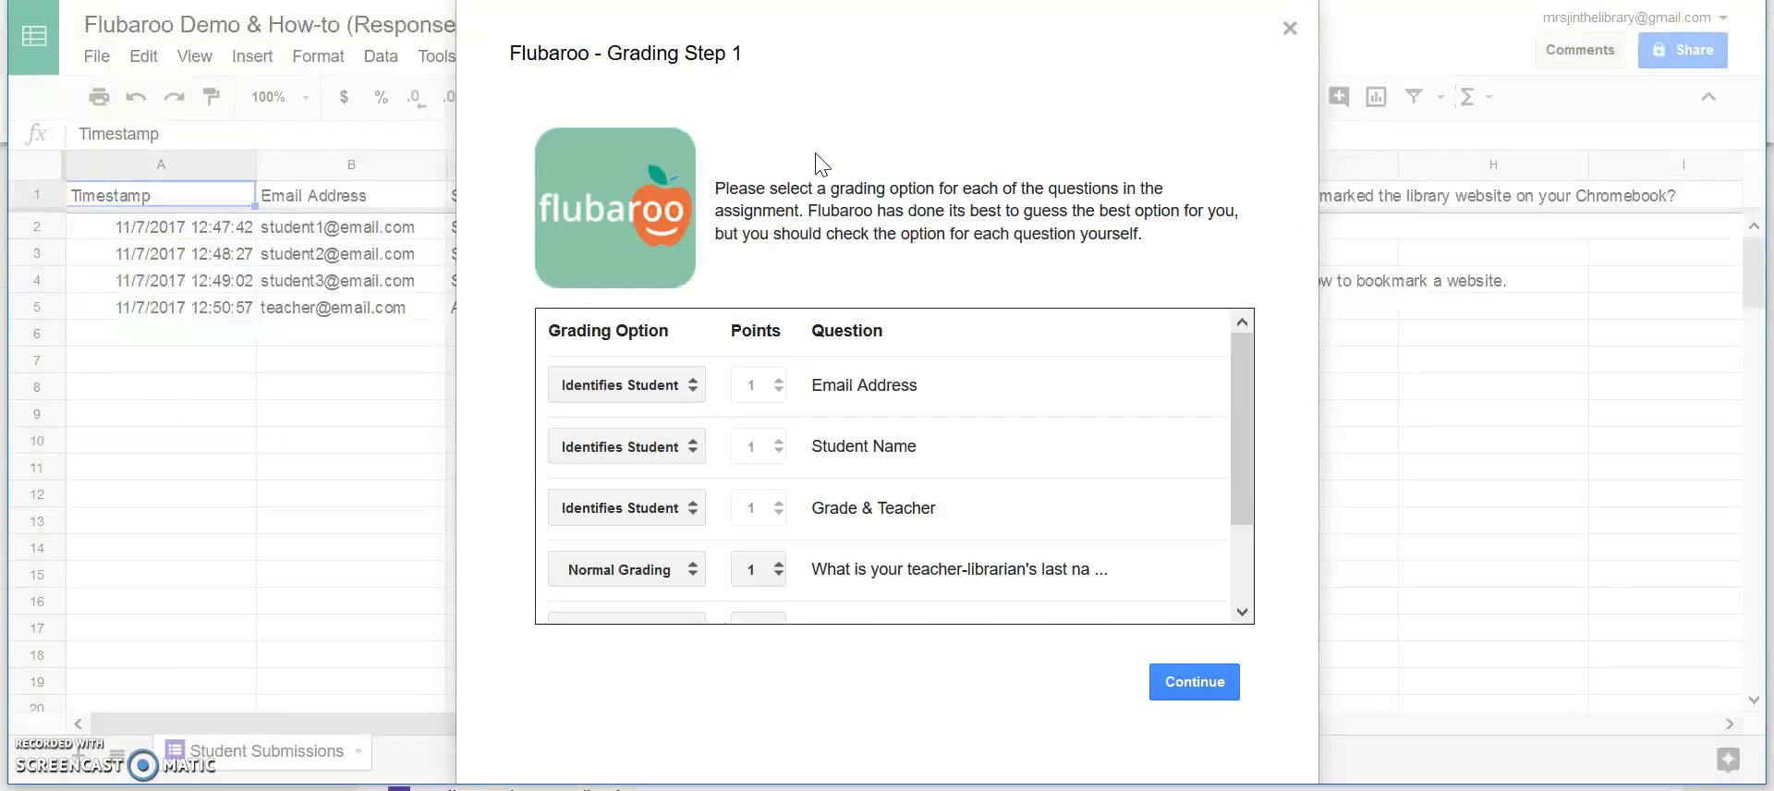
{"action": "left_click_drag", "start_coordinate": [1238, 385], "coordinate": [1237, 407]}
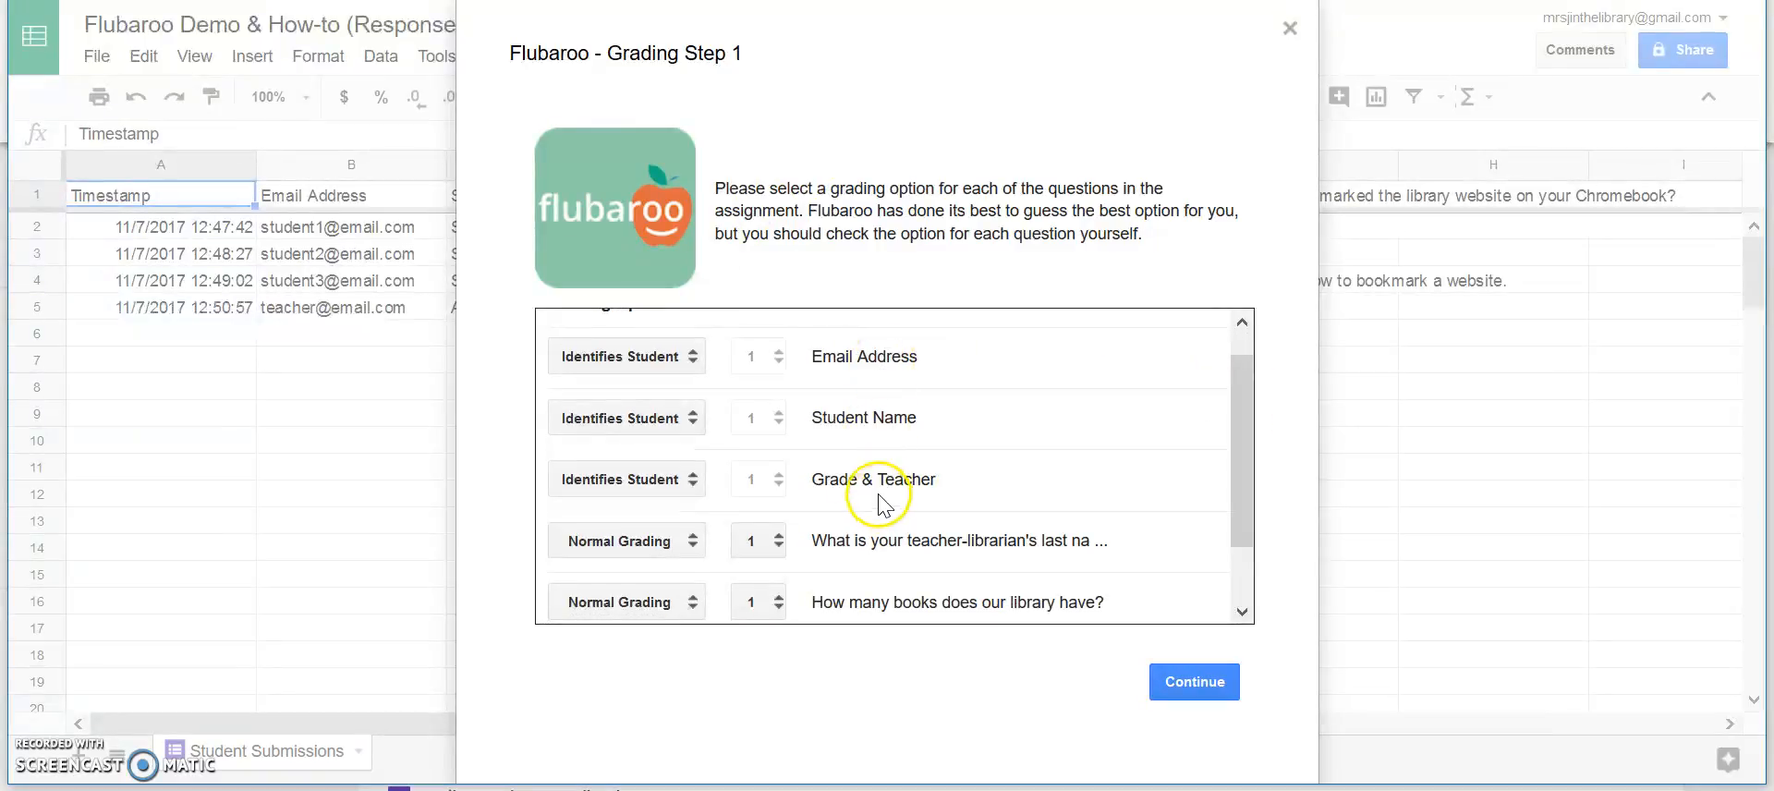
{"action": "left_click", "coordinate": [691, 361]}
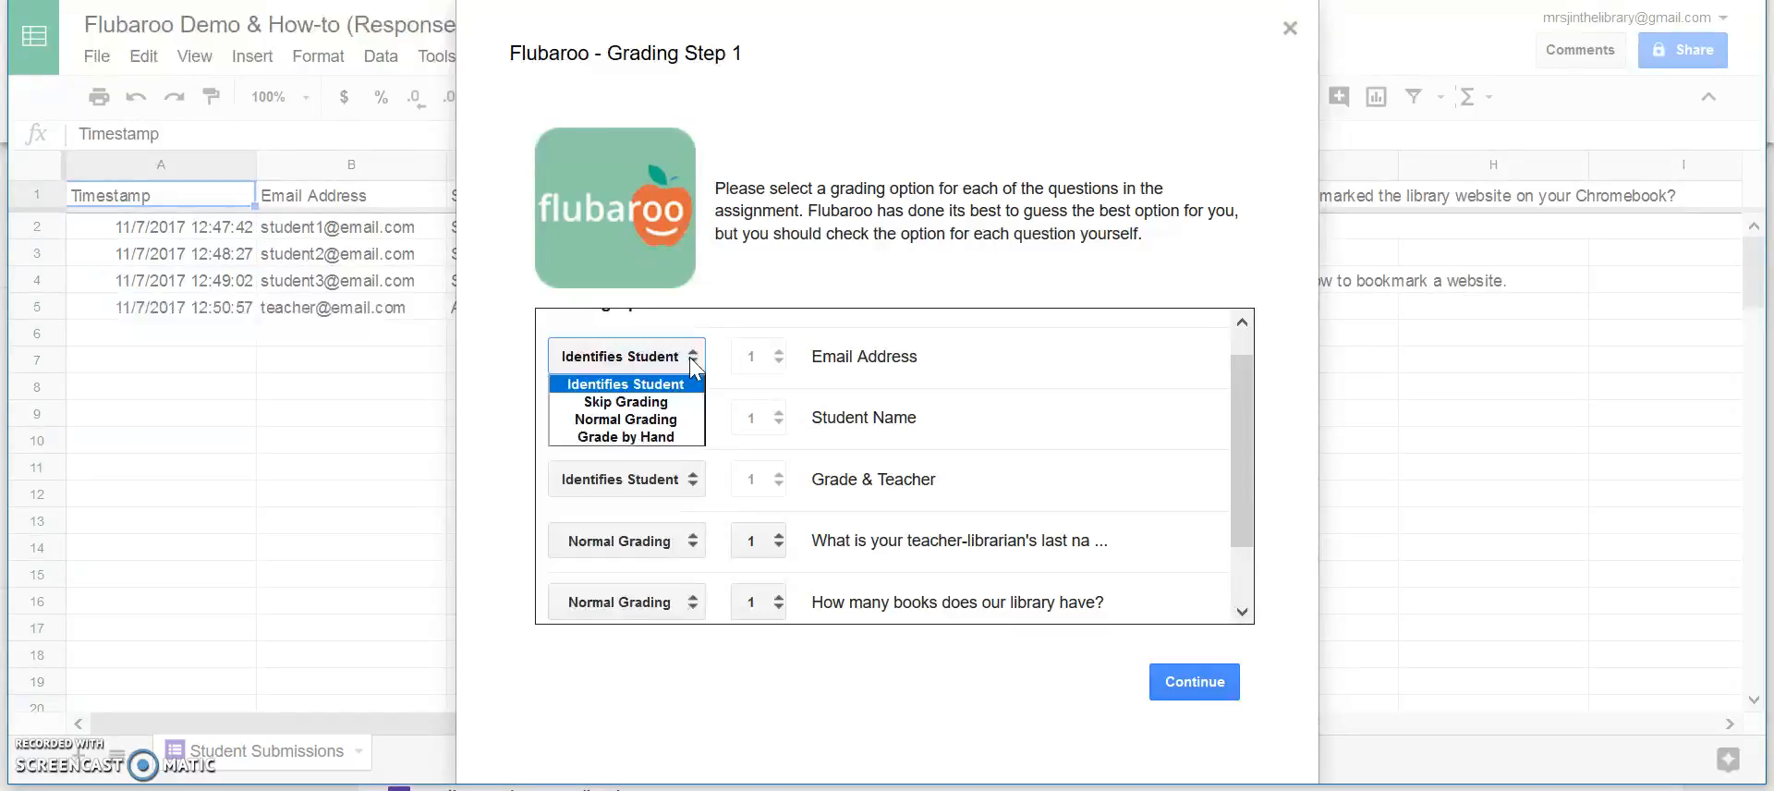
{"action": "left_click", "coordinate": [997, 374]}
{"action": "left_click_drag", "start_coordinate": [1242, 412], "coordinate": [1218, 512]}
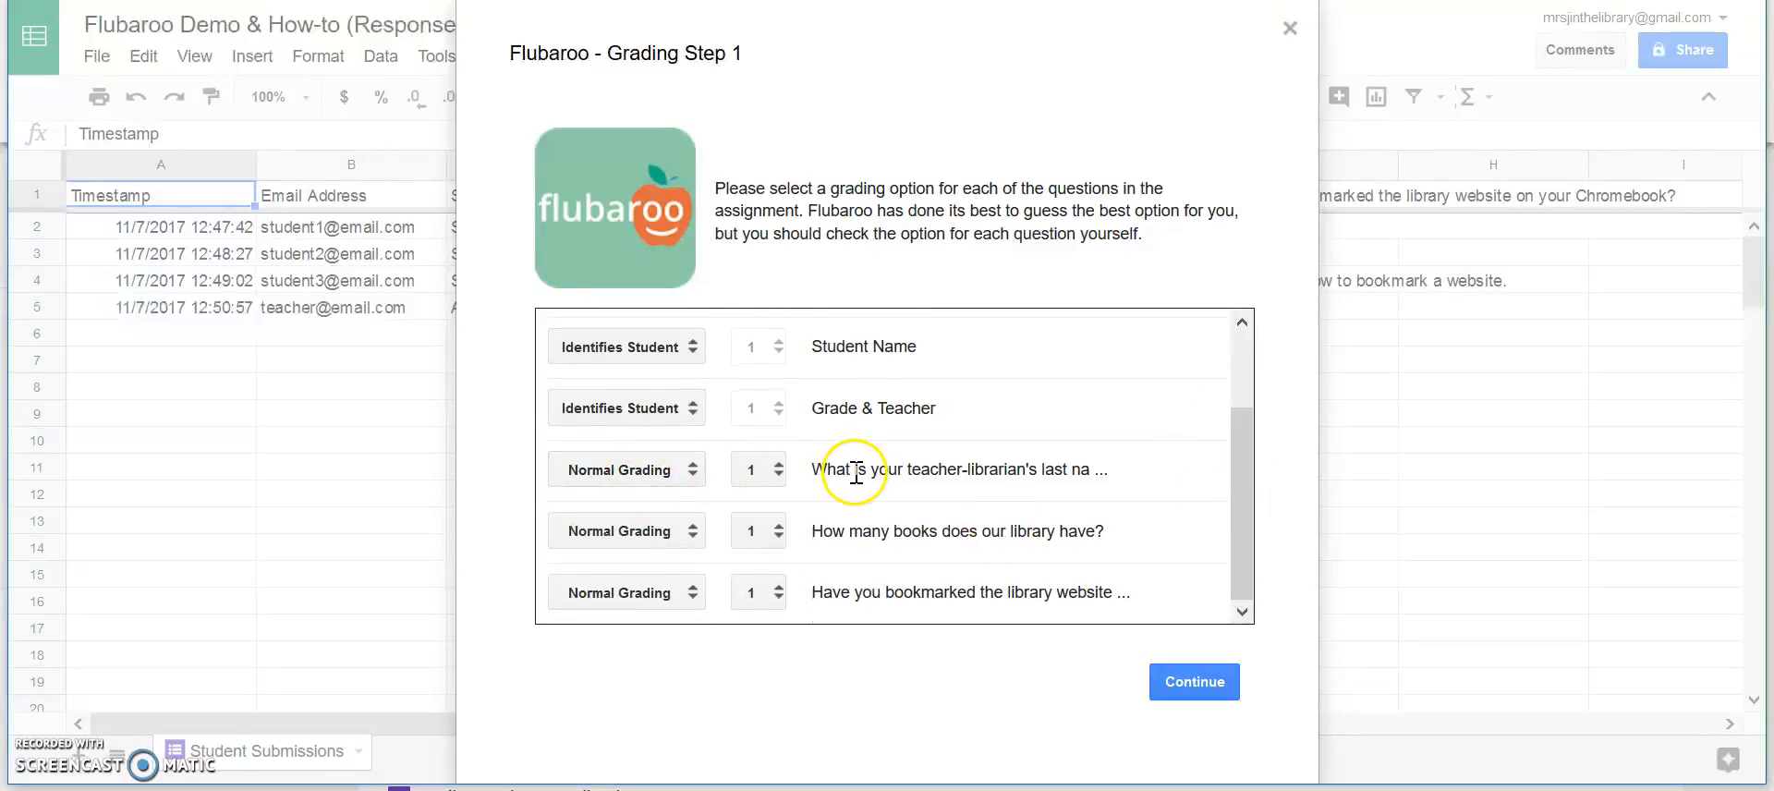
{"action": "left_click", "coordinate": [774, 472]}
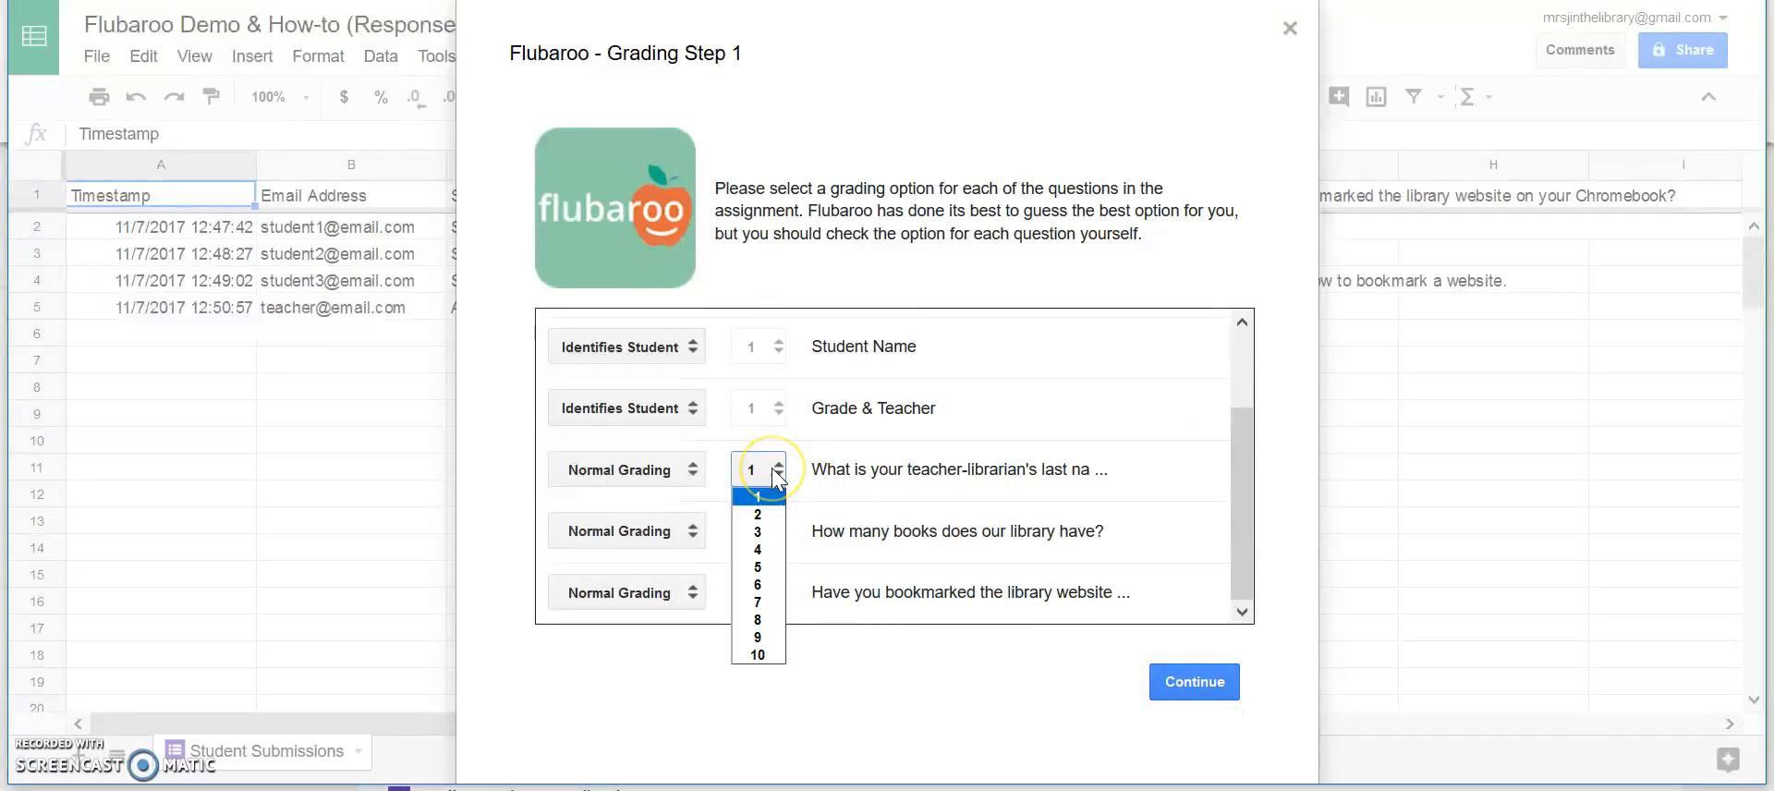
{"action": "left_click", "coordinate": [774, 471]}
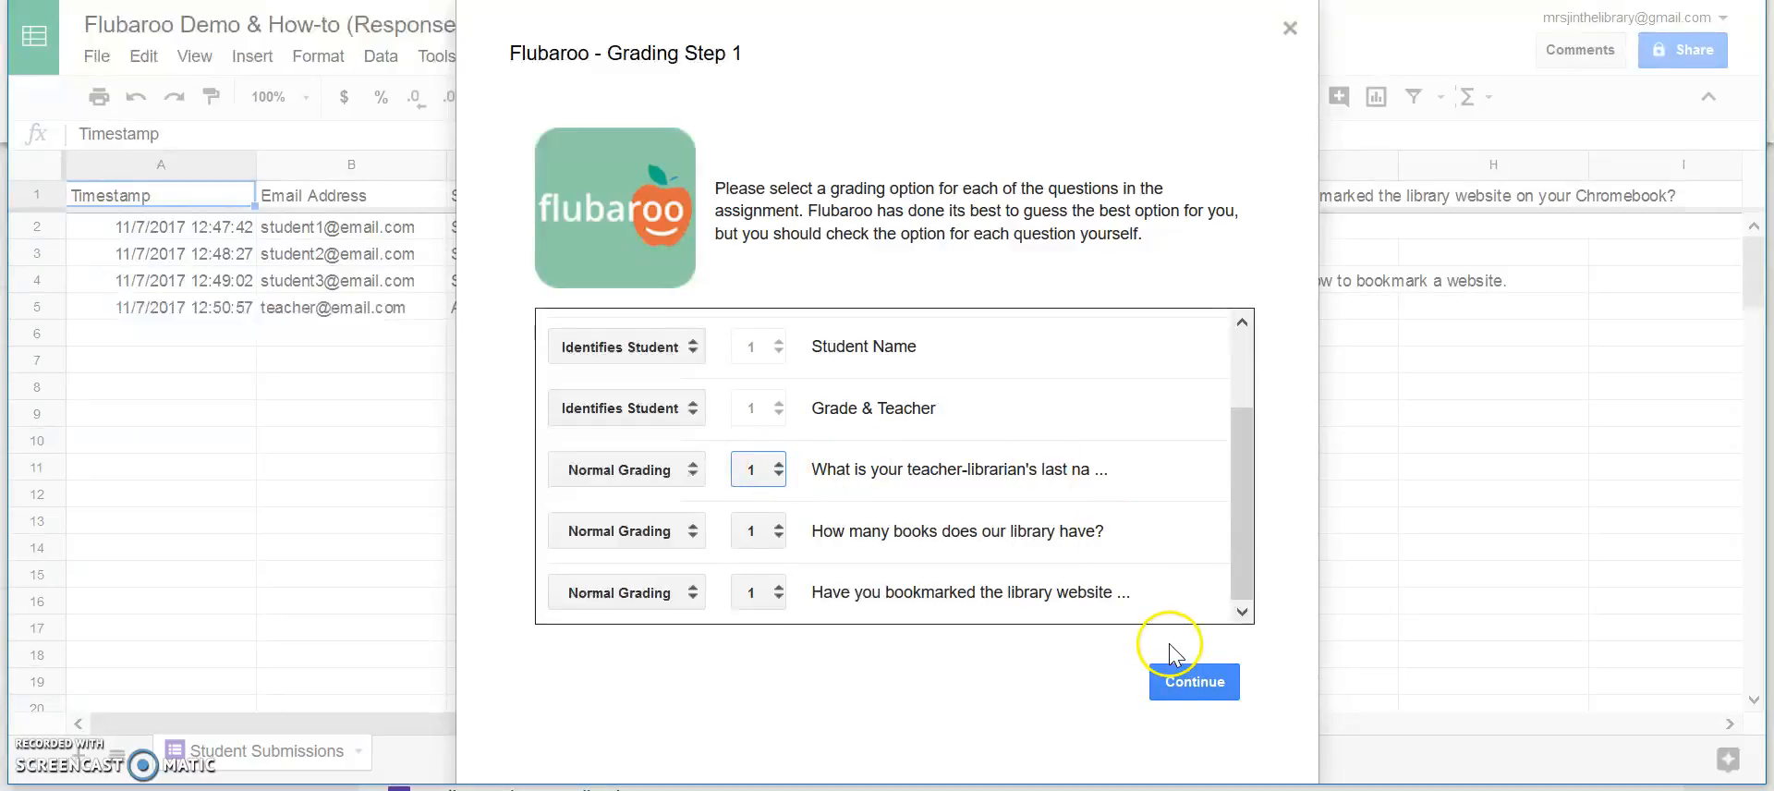
{"action": "left_click", "coordinate": [1184, 687]}
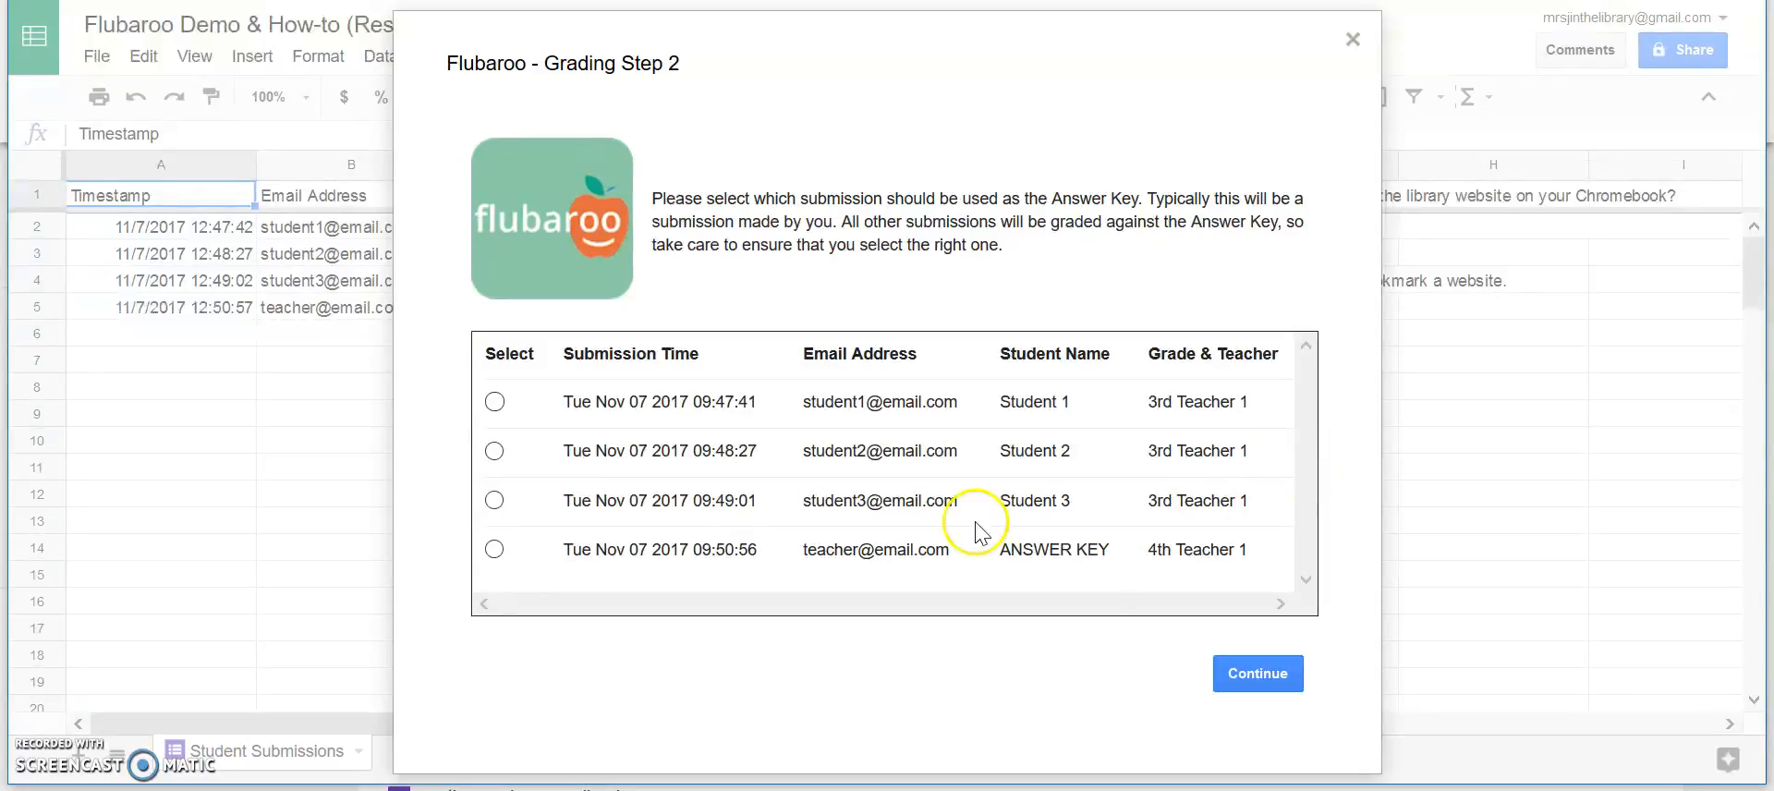
Use the ANSWER KEY submission as the answer key, run the grading and dismiss the completion notice.
{"action": "left_click", "coordinate": [494, 549]}
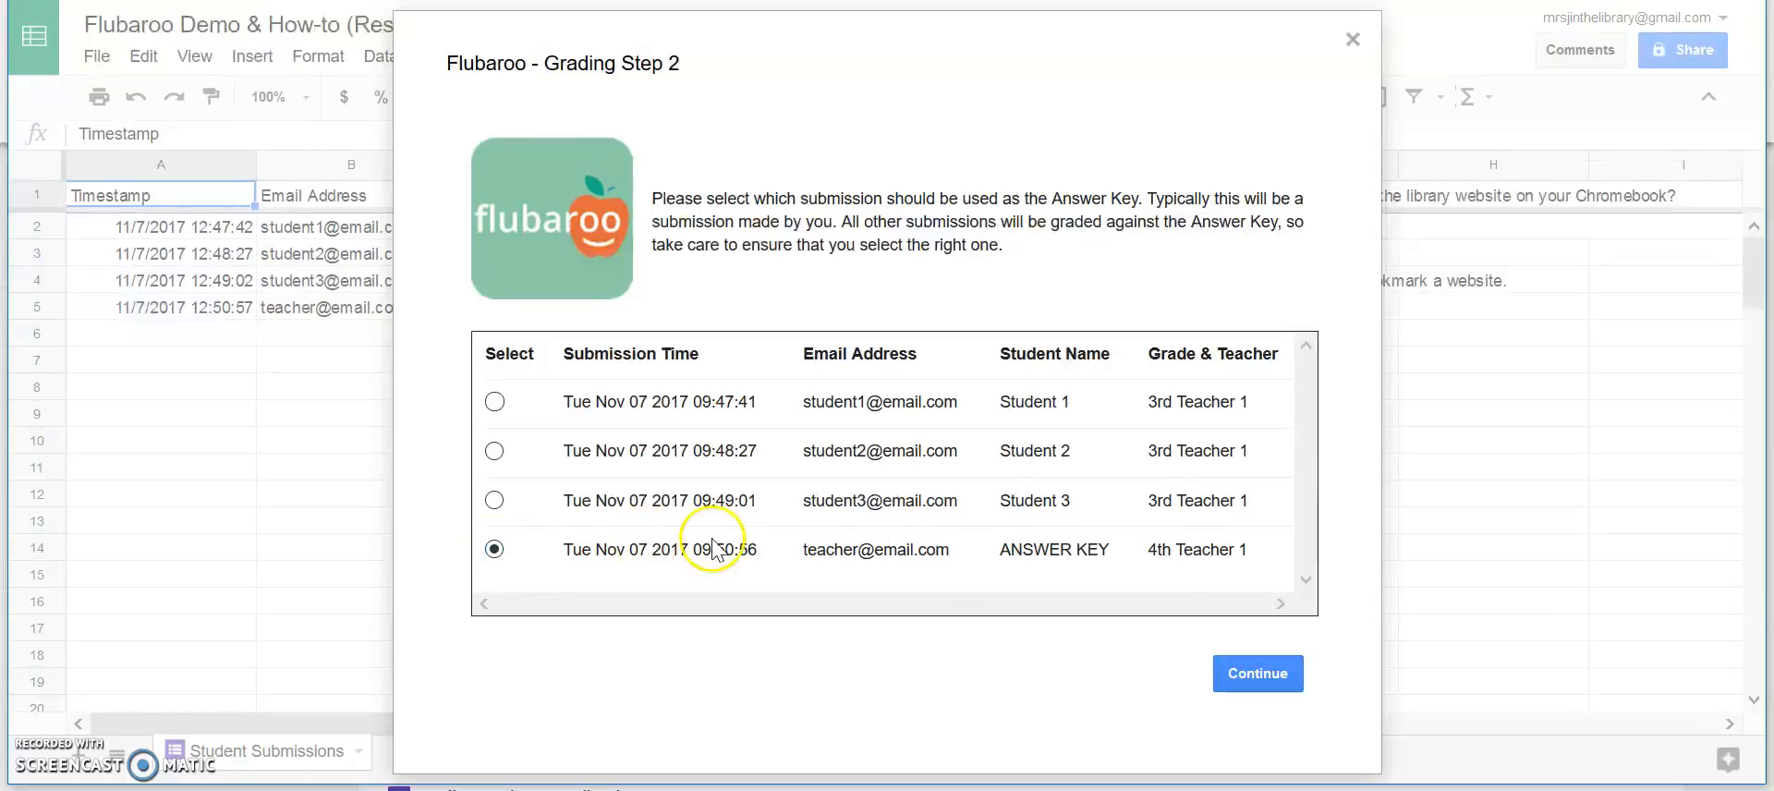
{"action": "left_click", "coordinate": [1269, 674]}
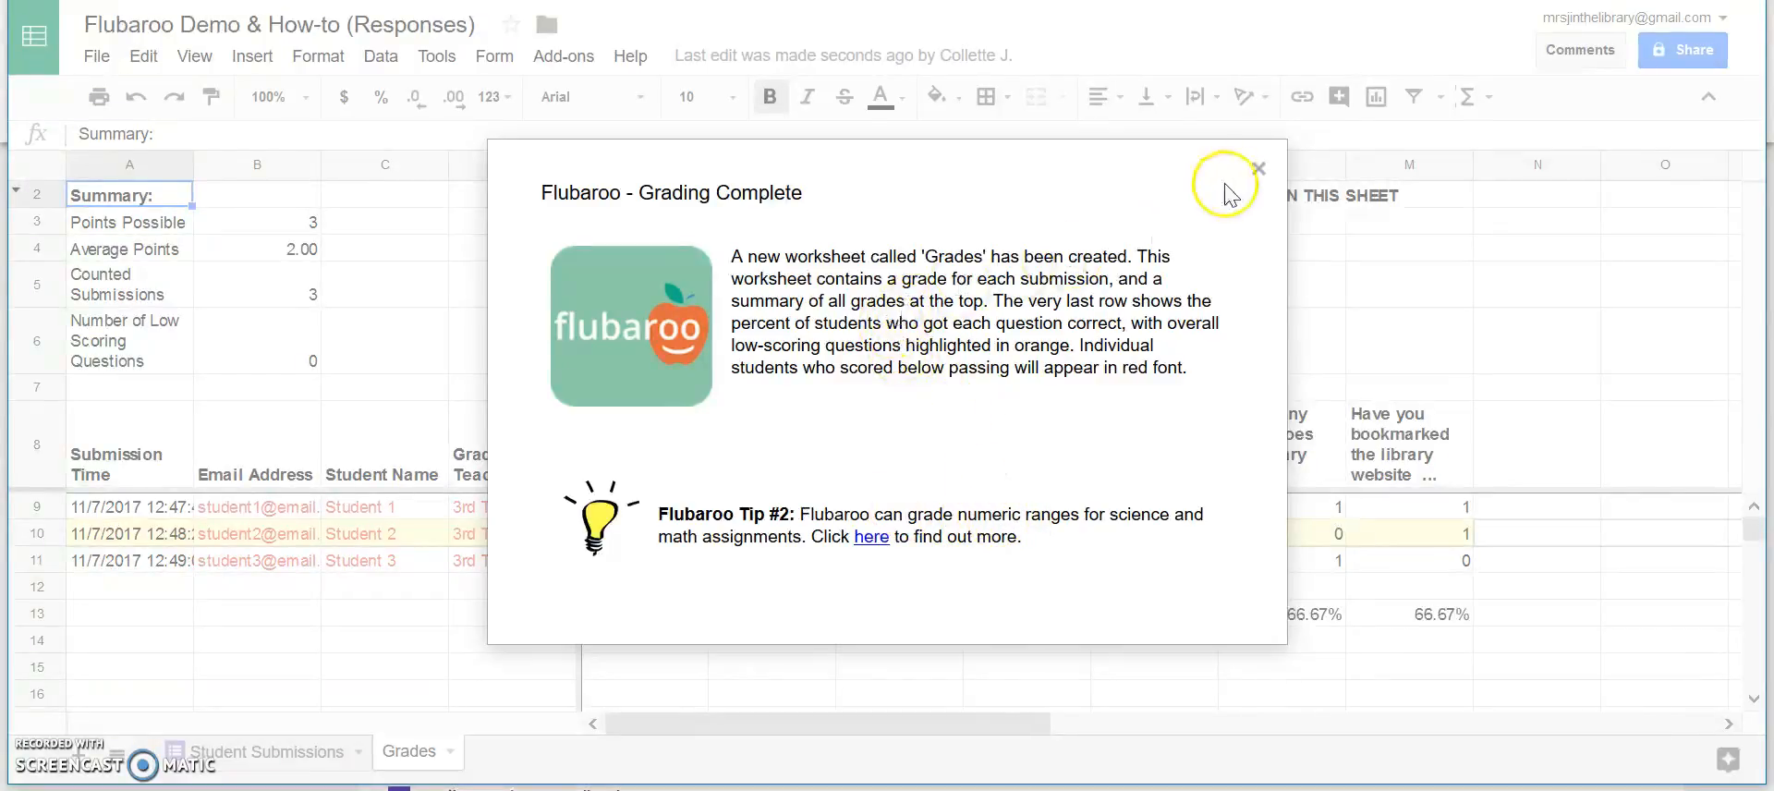
{"action": "left_click", "coordinate": [1258, 169]}
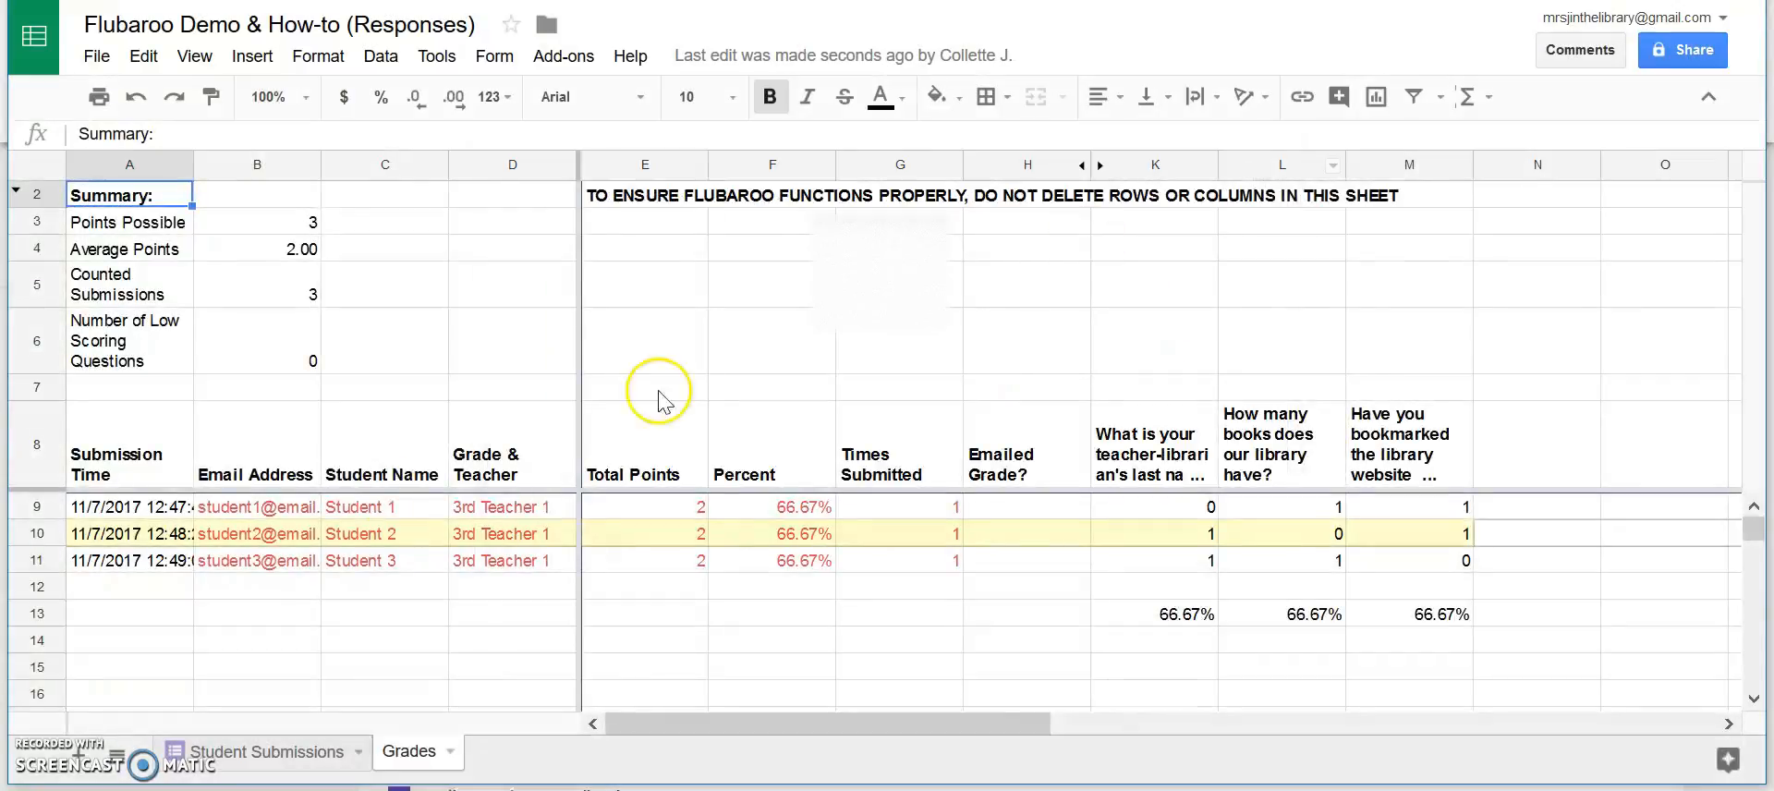
Compare the Student Submissions sheet with the Grades sheet.
{"action": "left_click", "coordinate": [289, 753]}
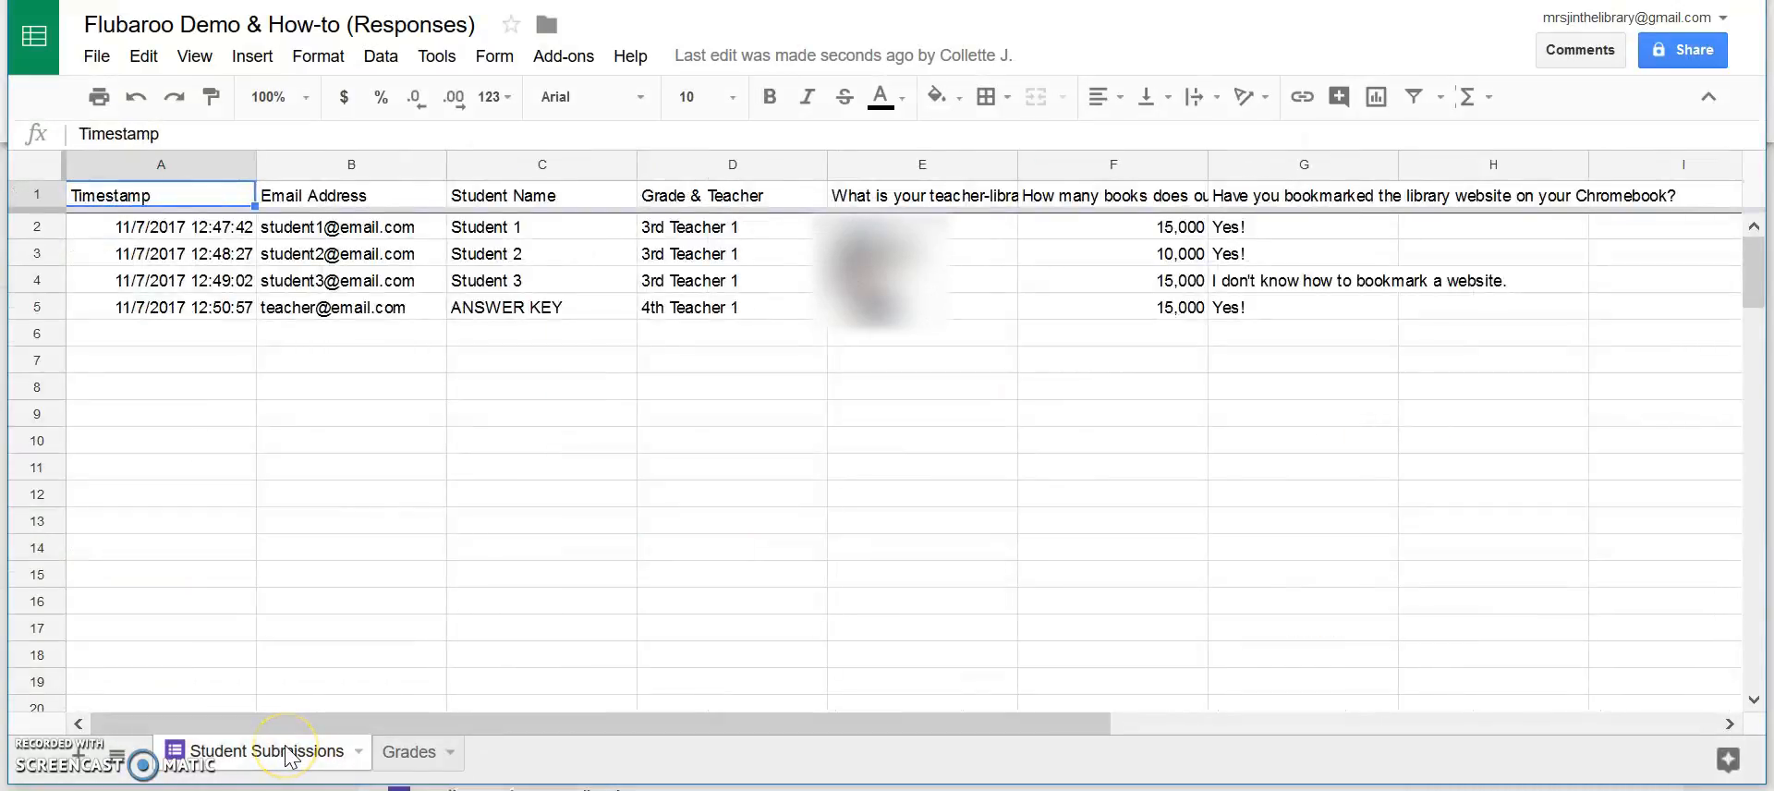
{"action": "left_click", "coordinate": [409, 753]}
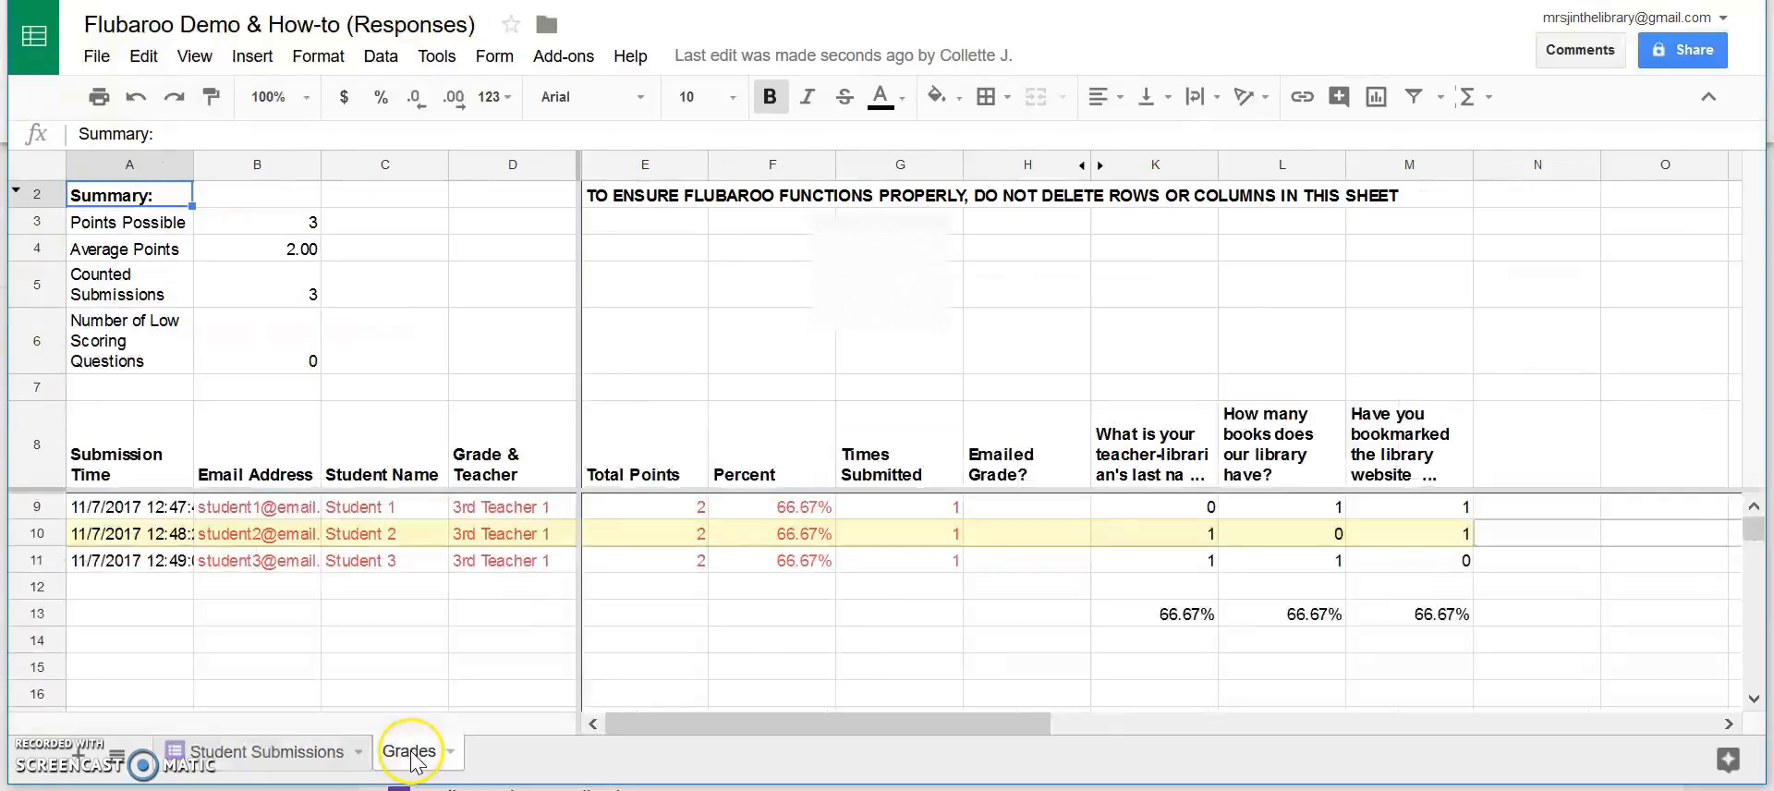
{"action": "left_click", "coordinate": [288, 753]}
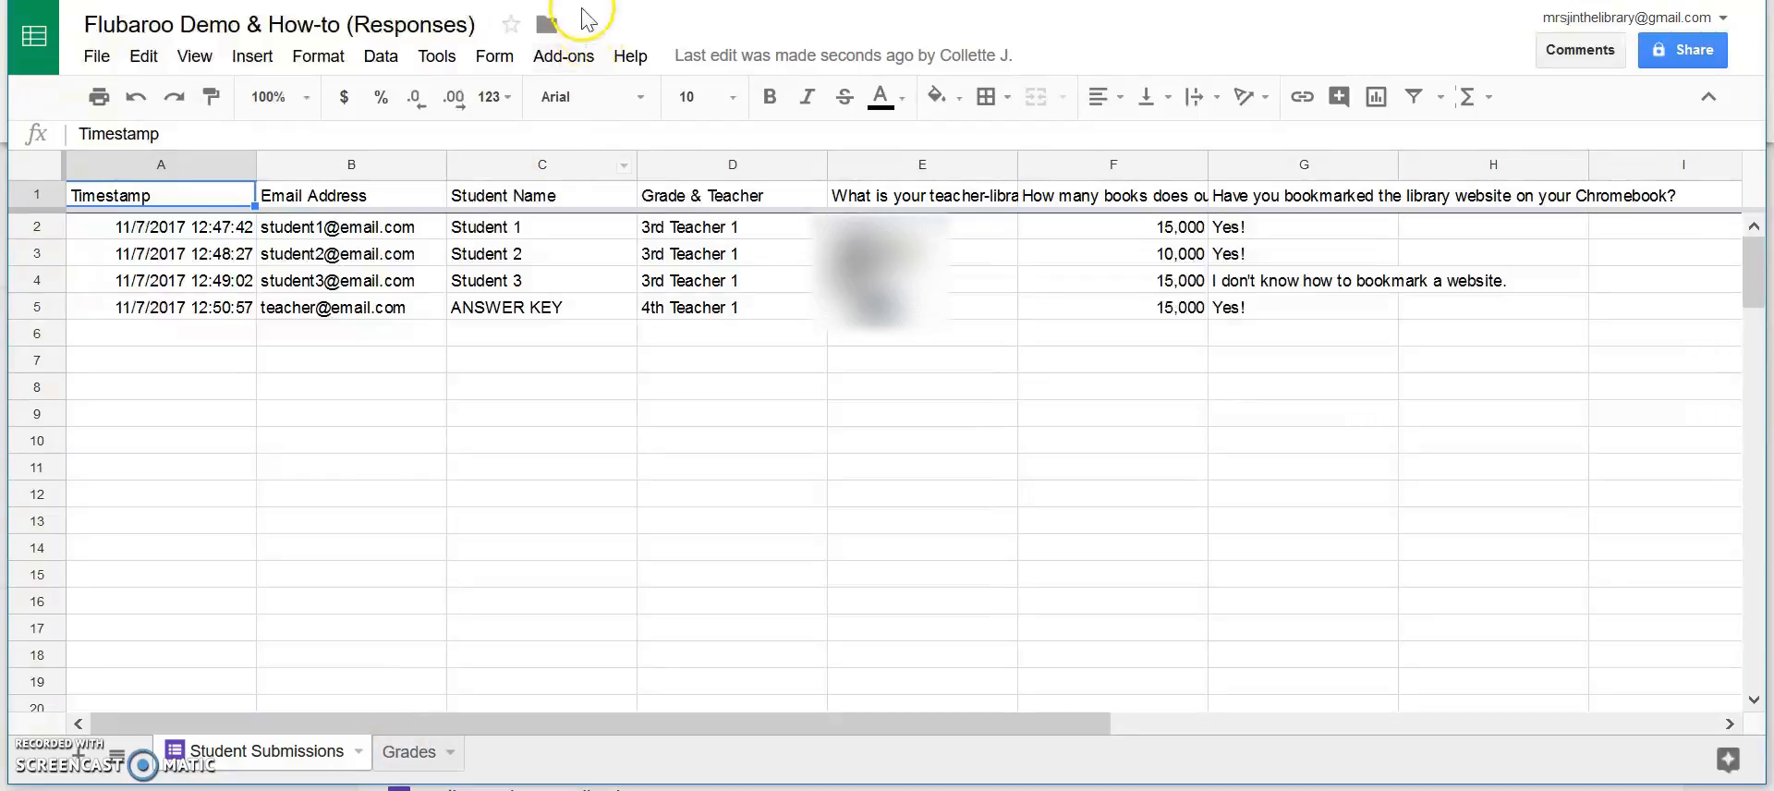
{"action": "left_click", "coordinate": [565, 57]}
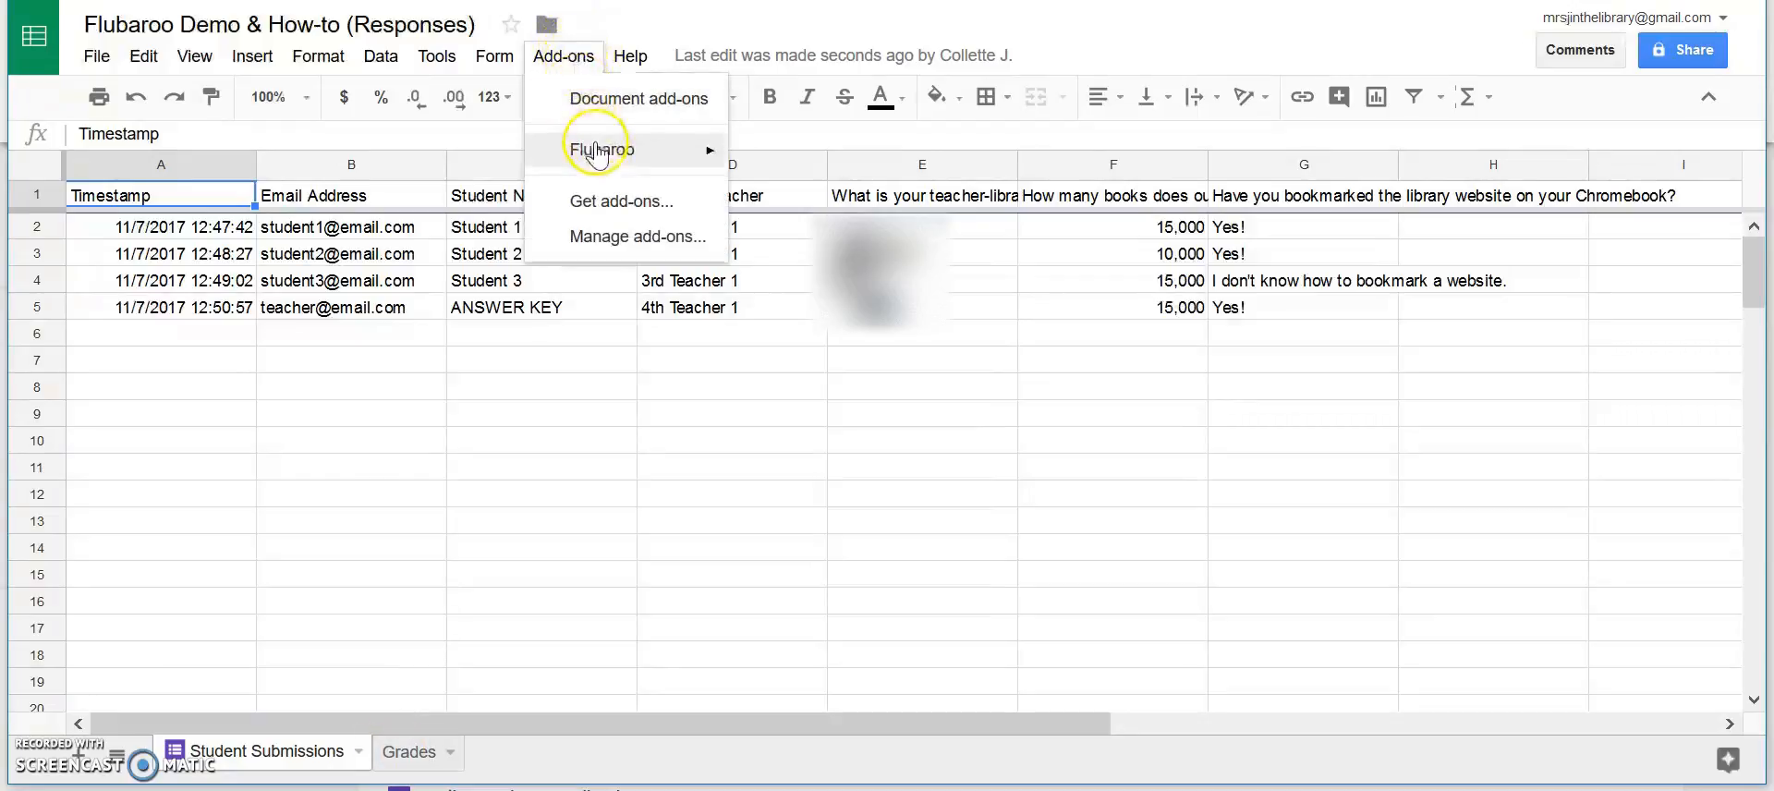
{"action": "mouse_move", "coordinate": [596, 151]}
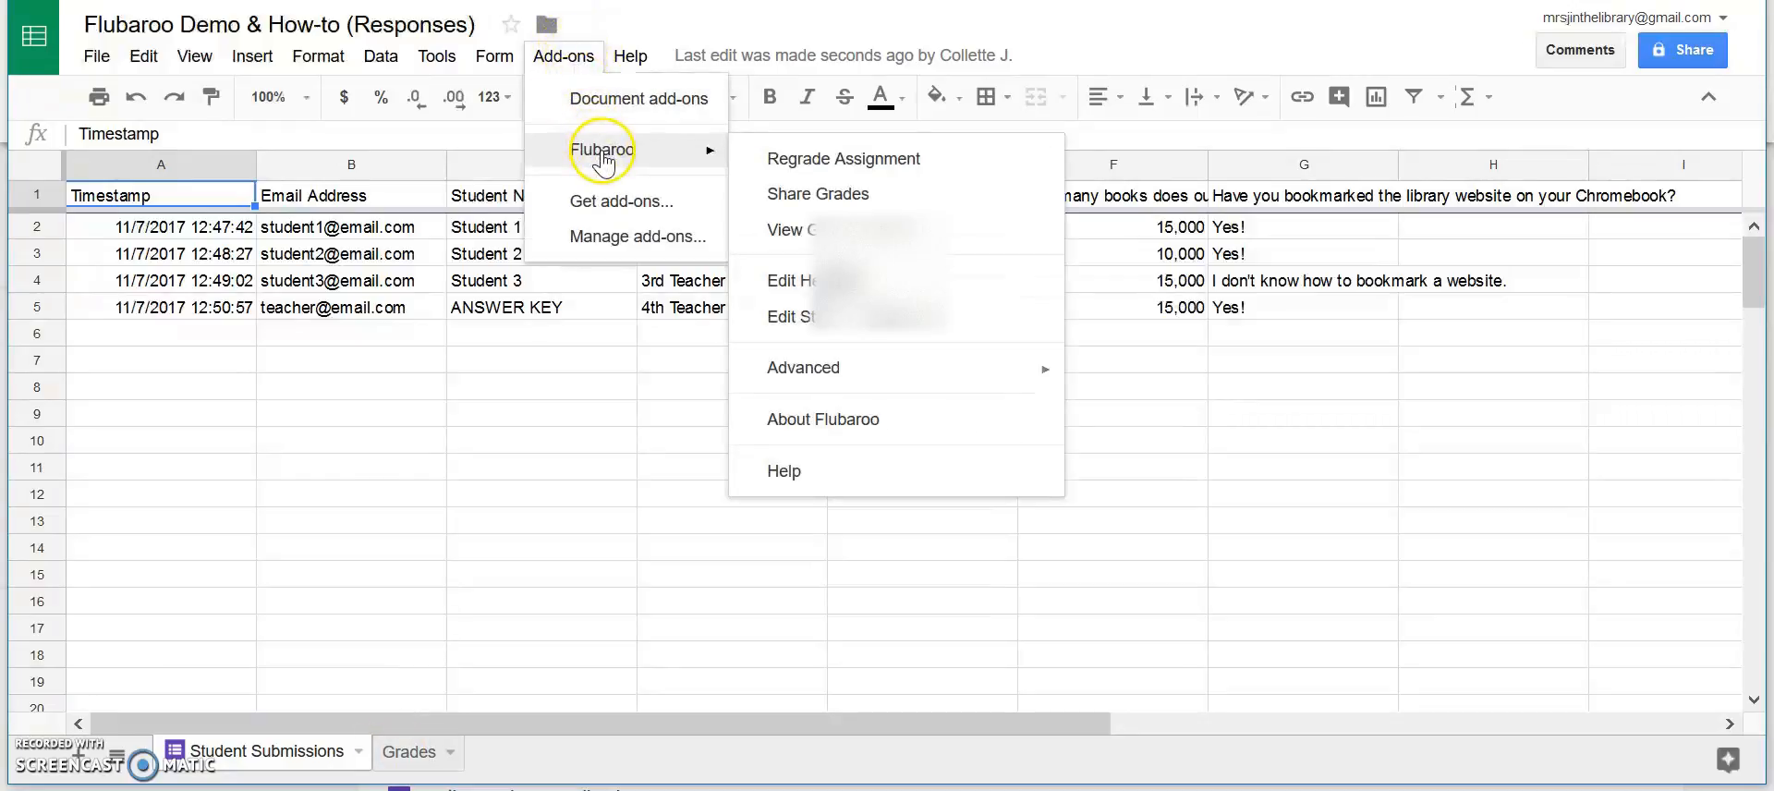
{"action": "left_click", "coordinate": [554, 557]}
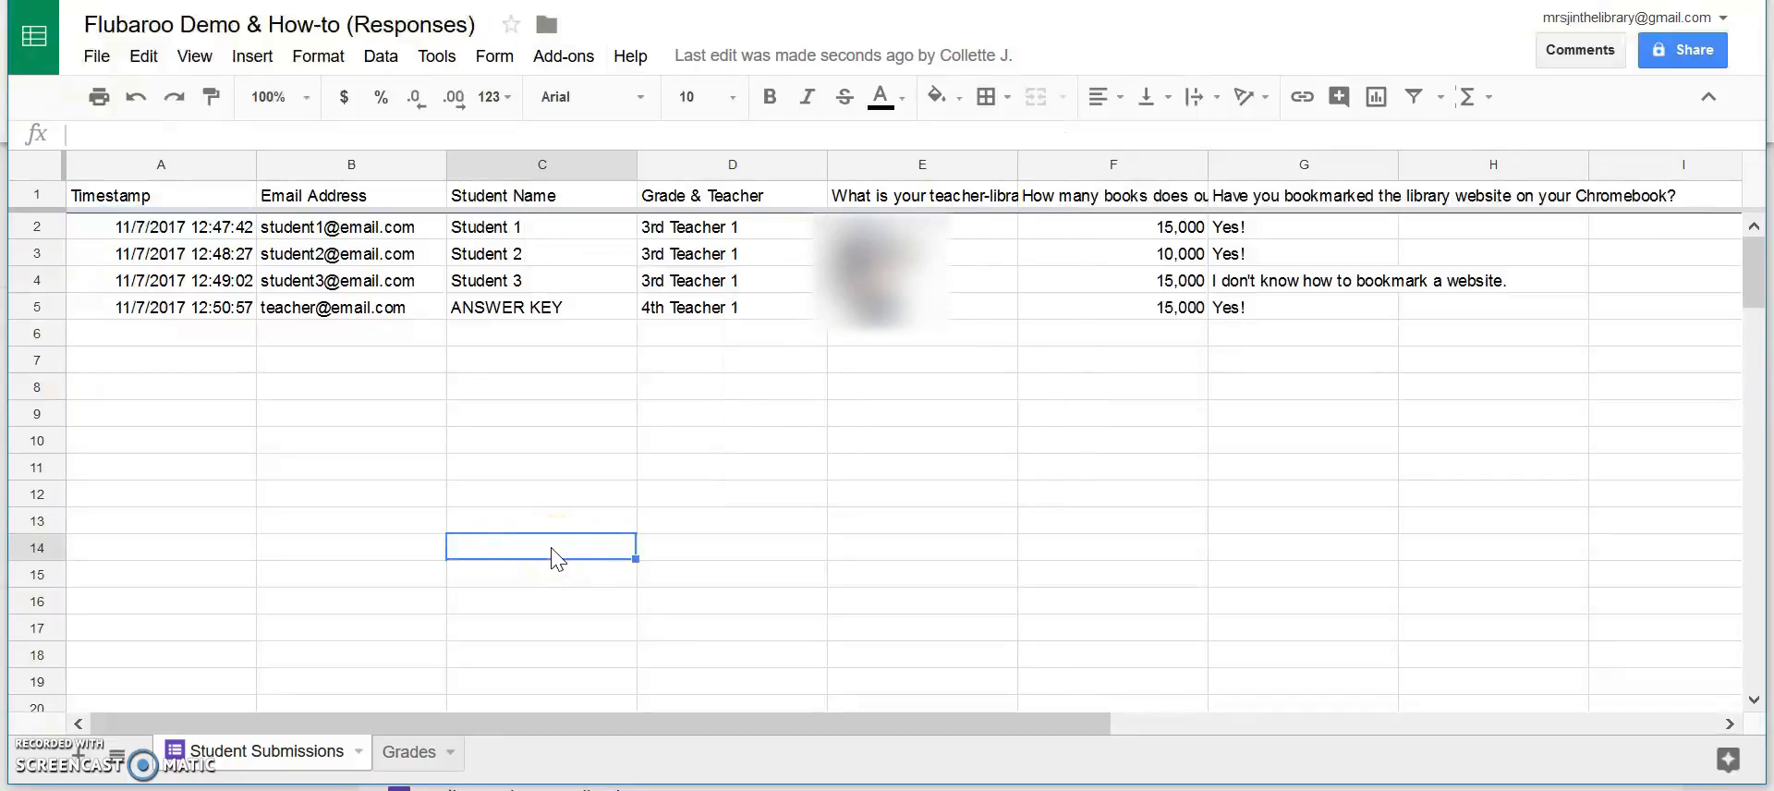
From the Grades sheet, examine Flubaroo's Share Grades settings, including the sharing method and advanced options, and close them without sharing.
{"action": "left_click", "coordinate": [409, 751]}
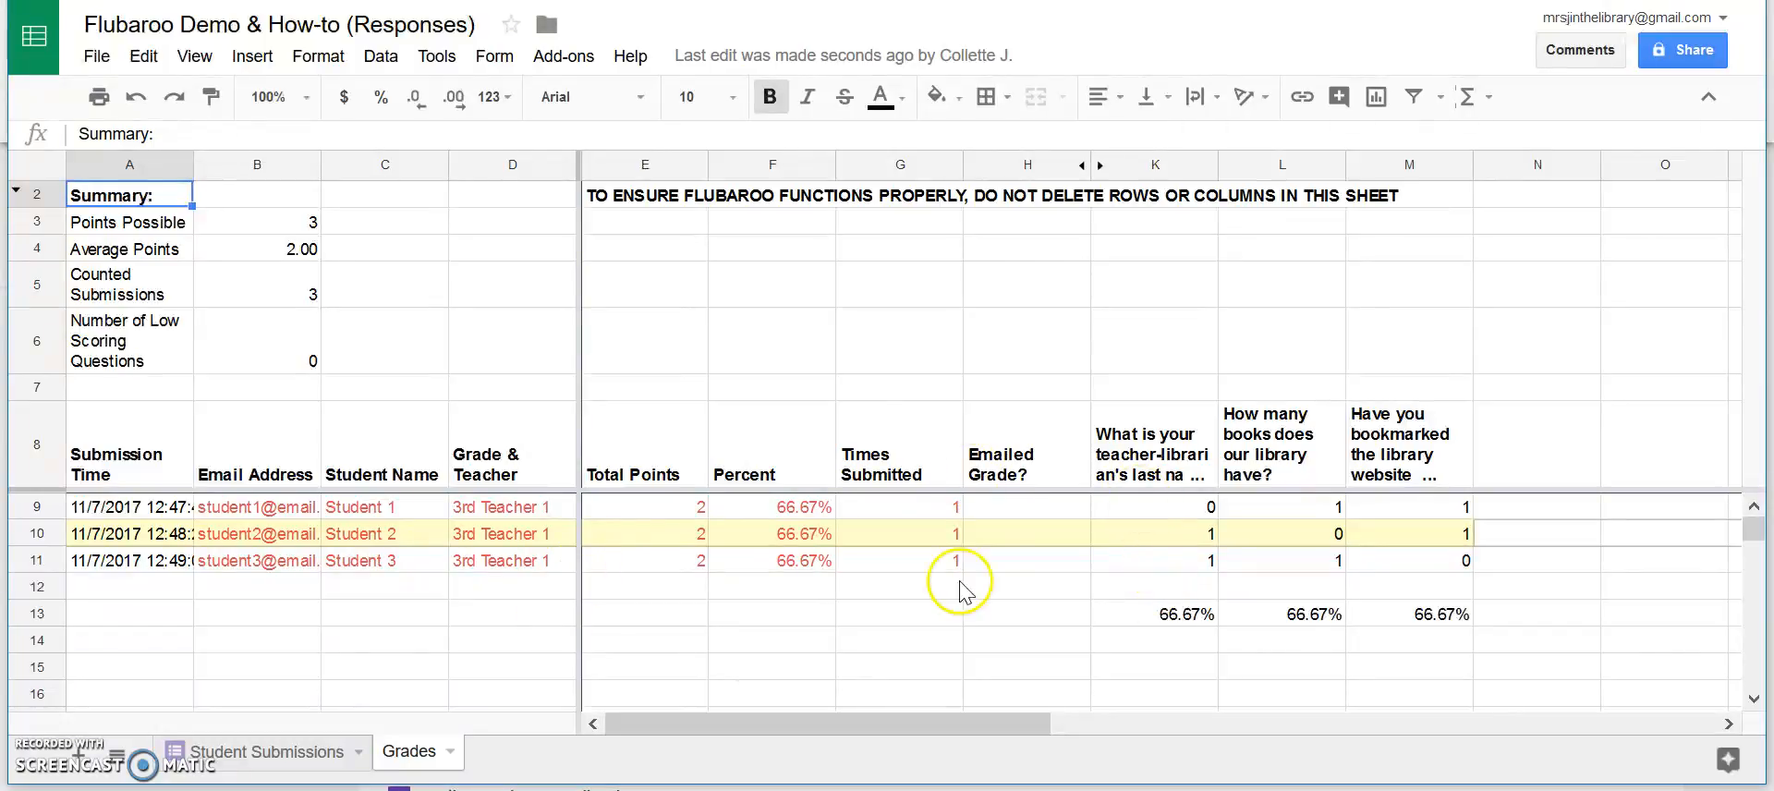
{"action": "left_click", "coordinate": [560, 59]}
{"action": "left_click", "coordinate": [616, 156]}
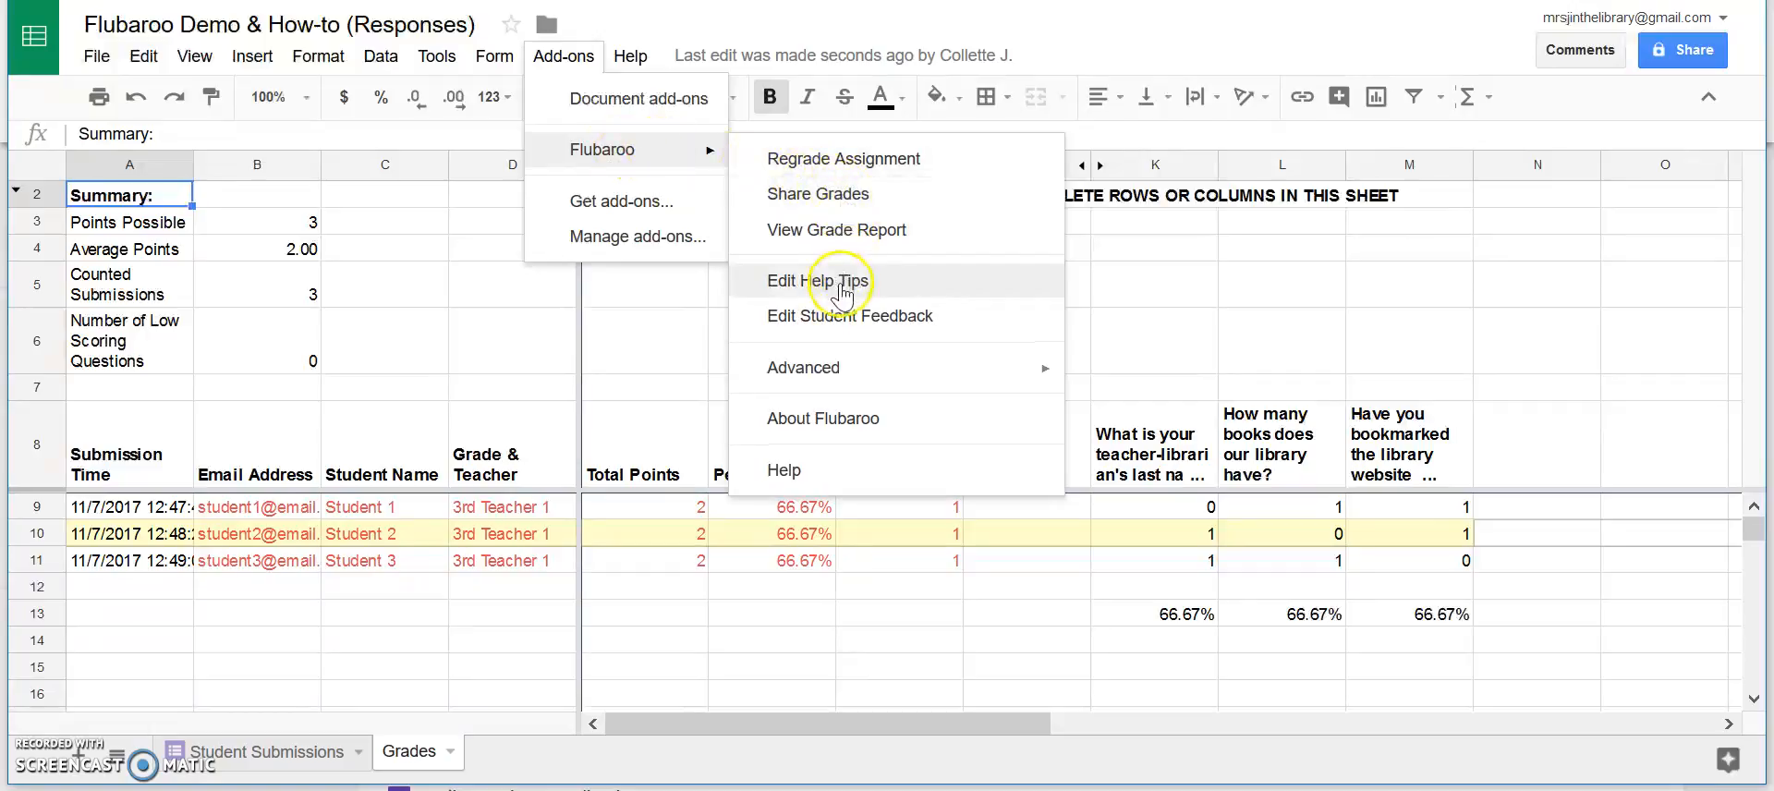
{"action": "left_click", "coordinate": [829, 194]}
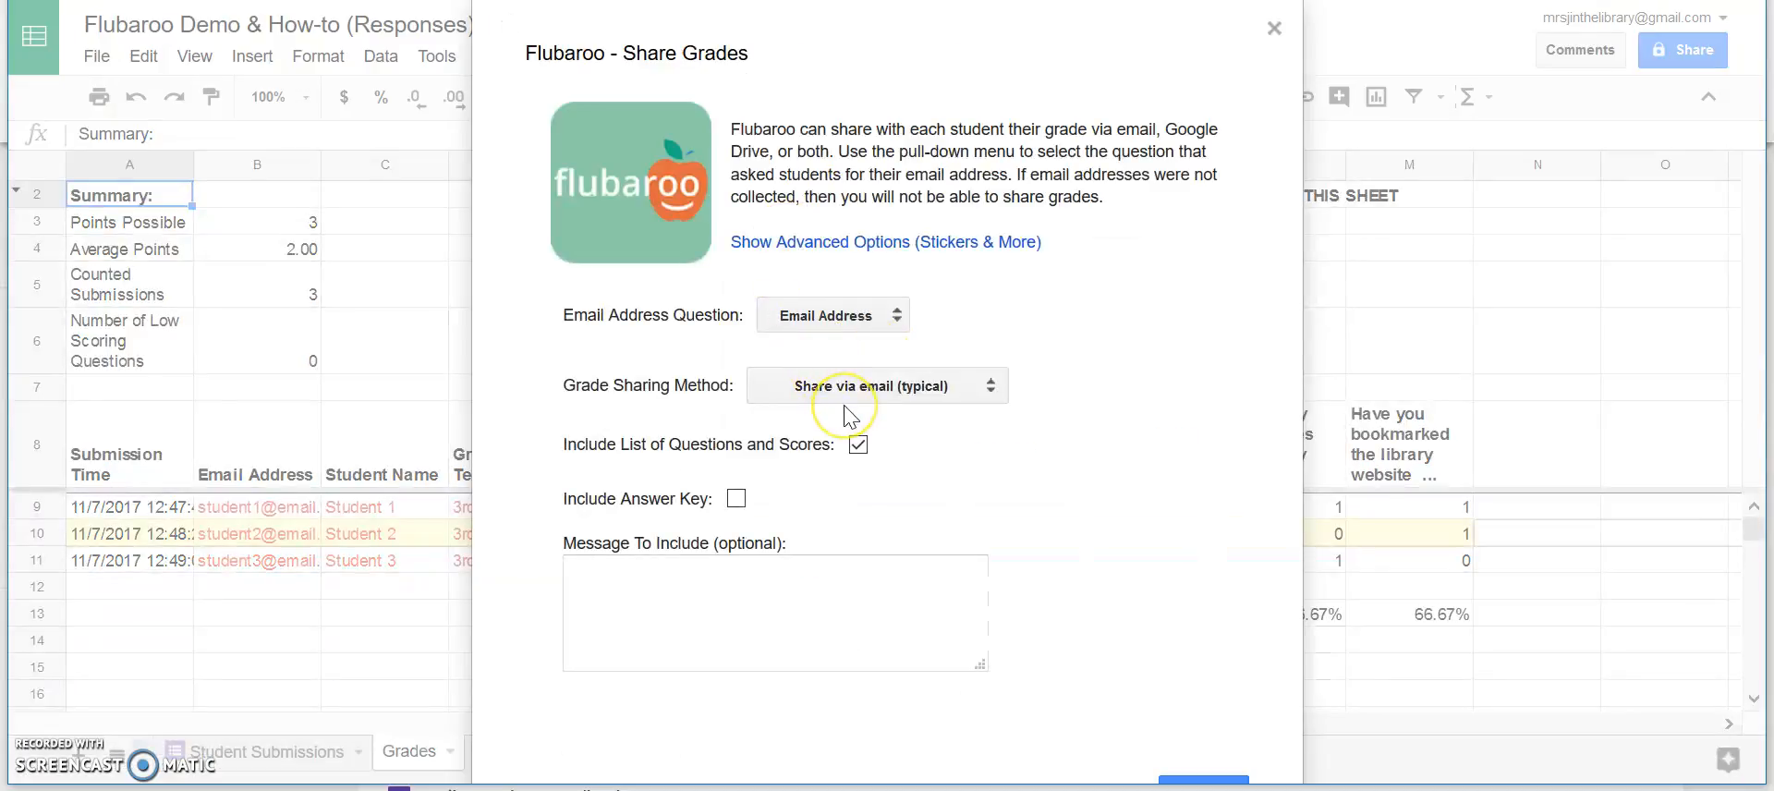
{"action": "left_click", "coordinate": [833, 396]}
{"action": "left_click", "coordinate": [827, 411]}
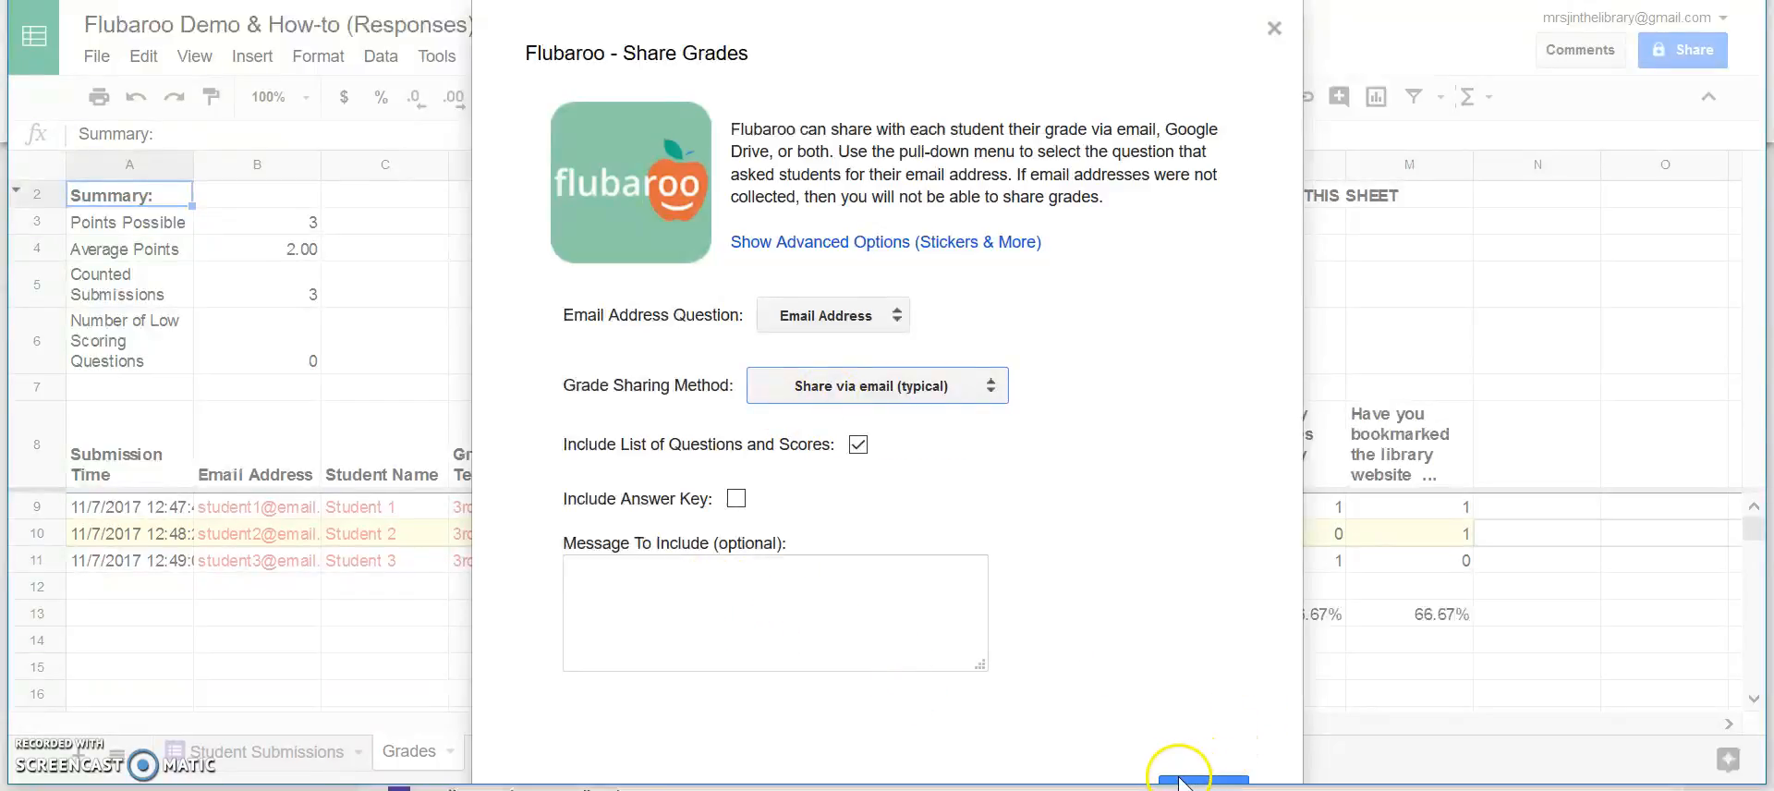
{"action": "left_click", "coordinate": [904, 242]}
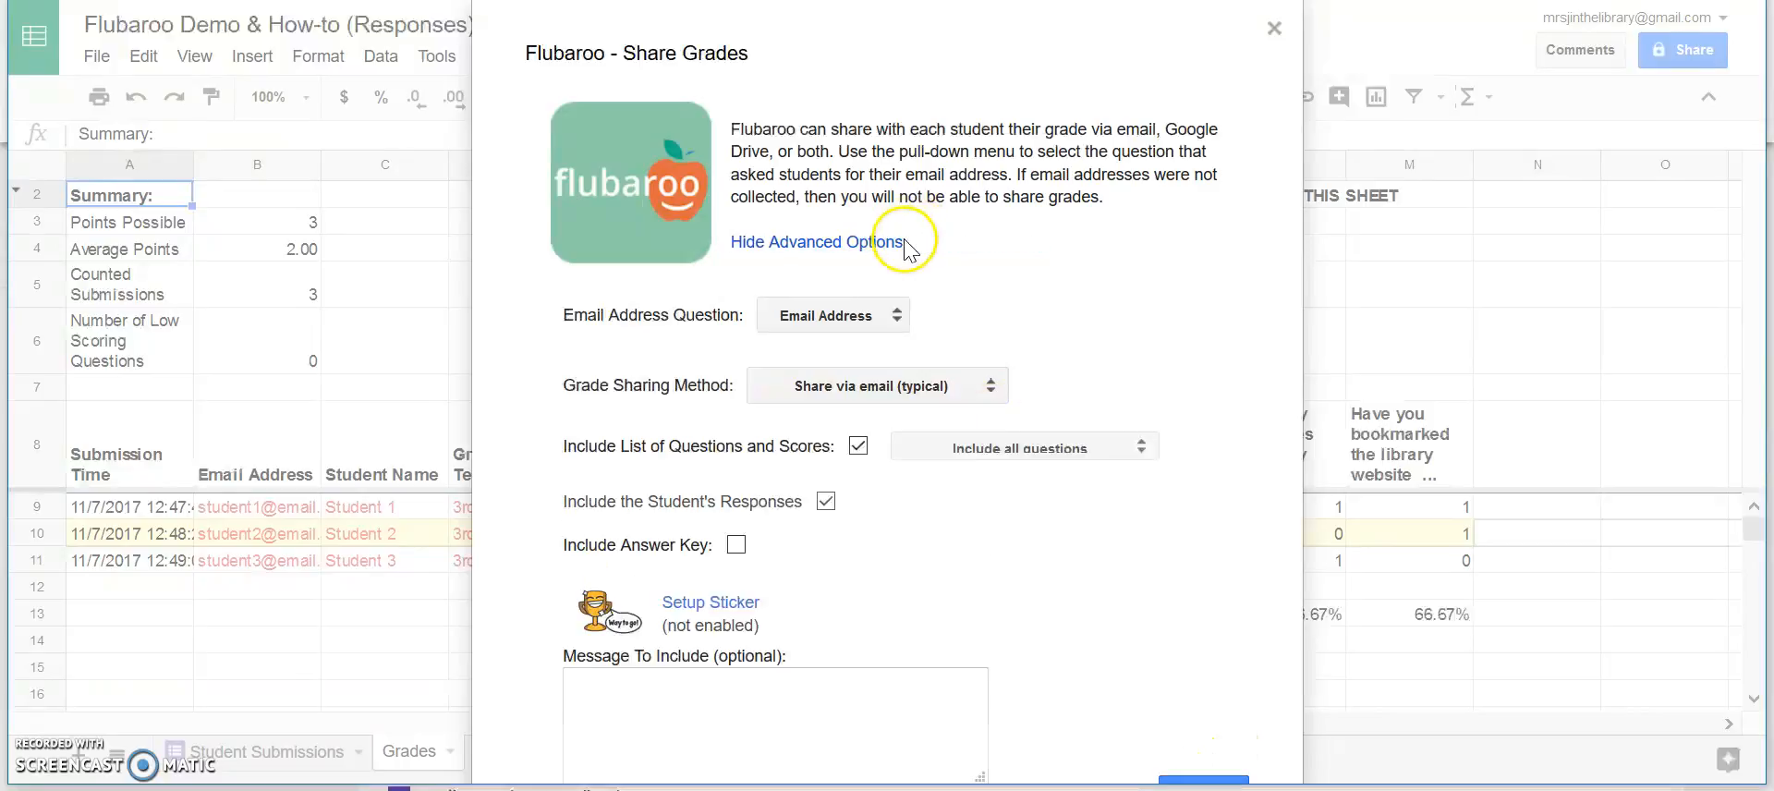
{"action": "left_click", "coordinate": [1273, 28]}
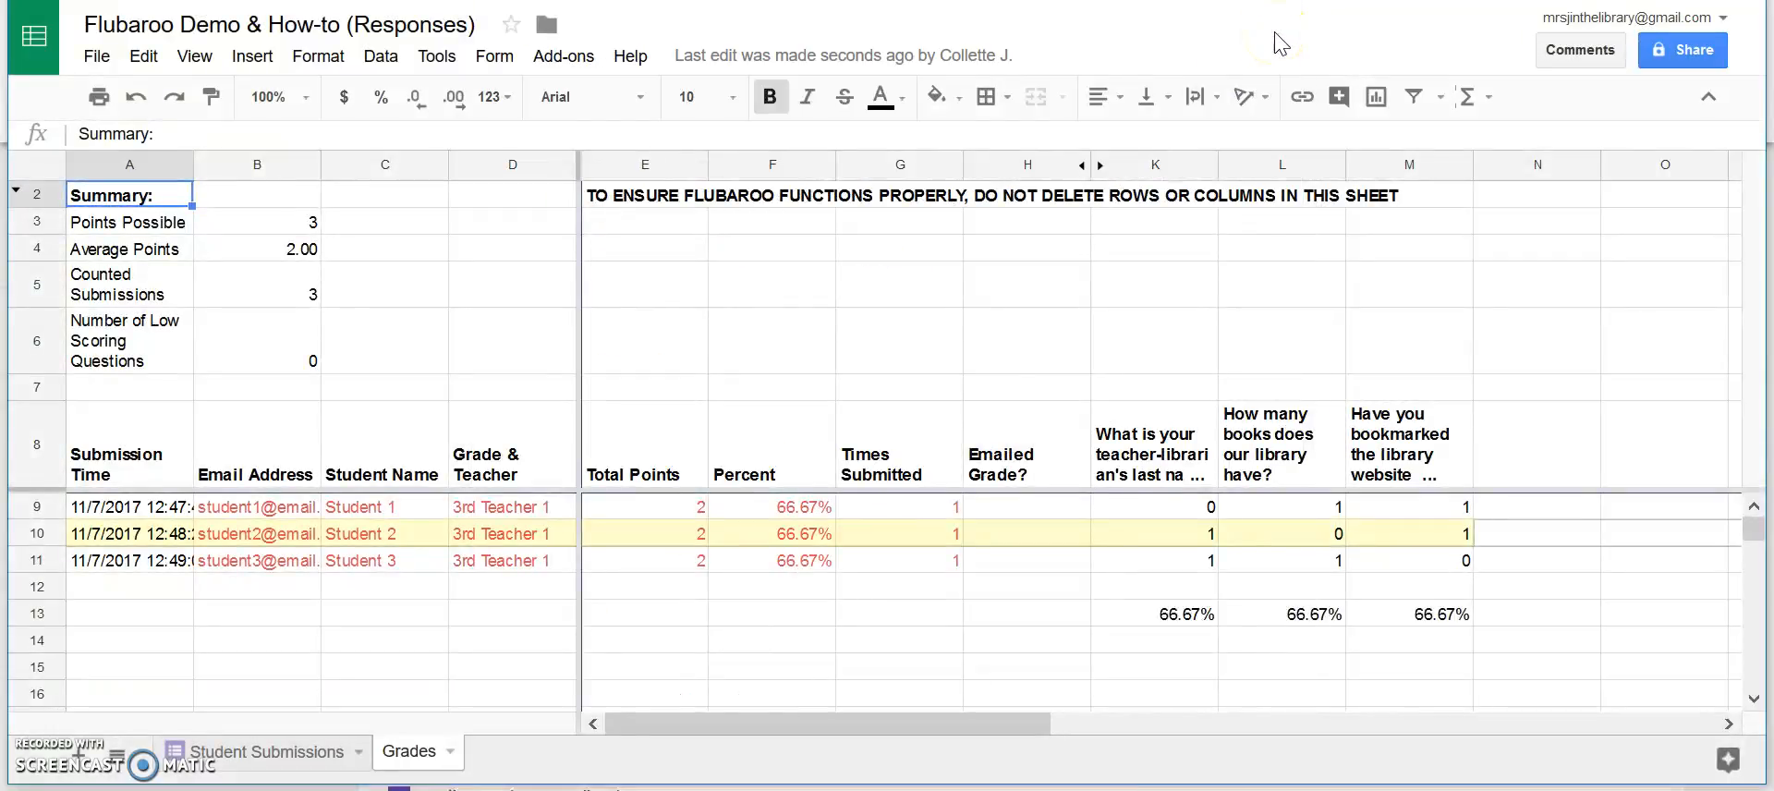